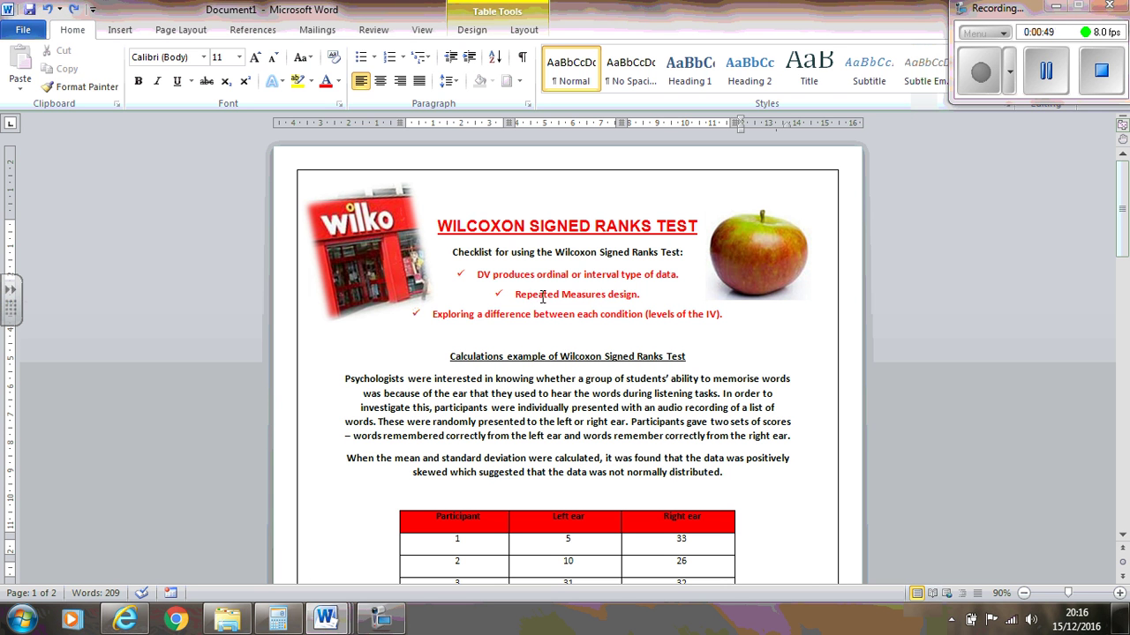
Step: Highlight the Repeated Measures, difference-between-conditions and interval-data checklist points
left_click_drag(546, 295, 633, 291)
left_click_drag(485, 315, 575, 315)
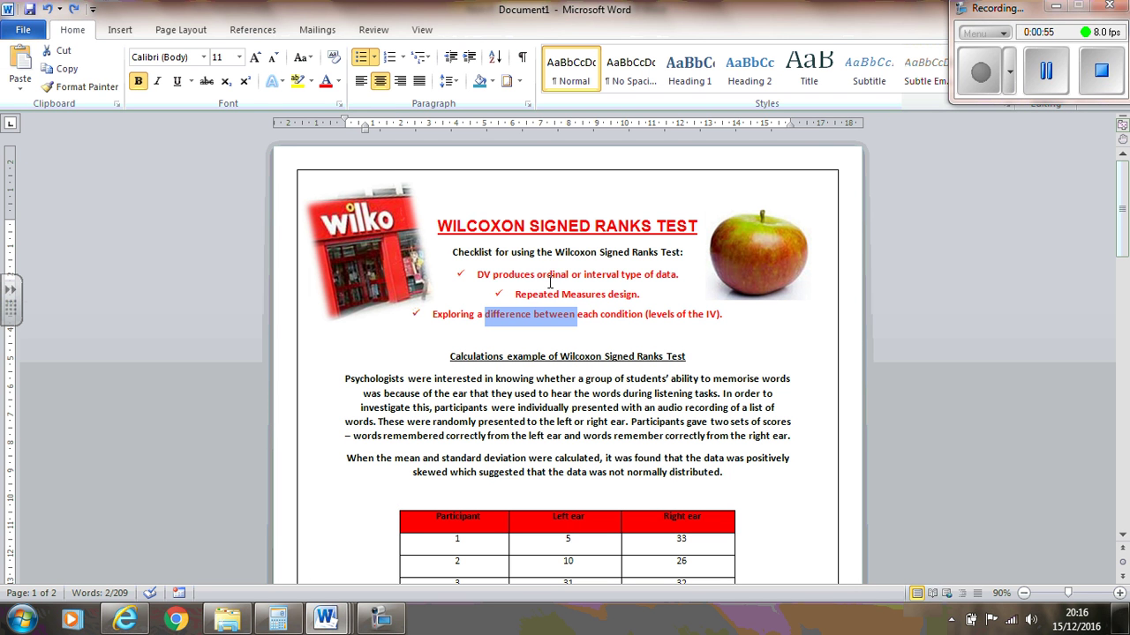
left_click(584, 275)
left_click_drag(584, 276, 645, 276)
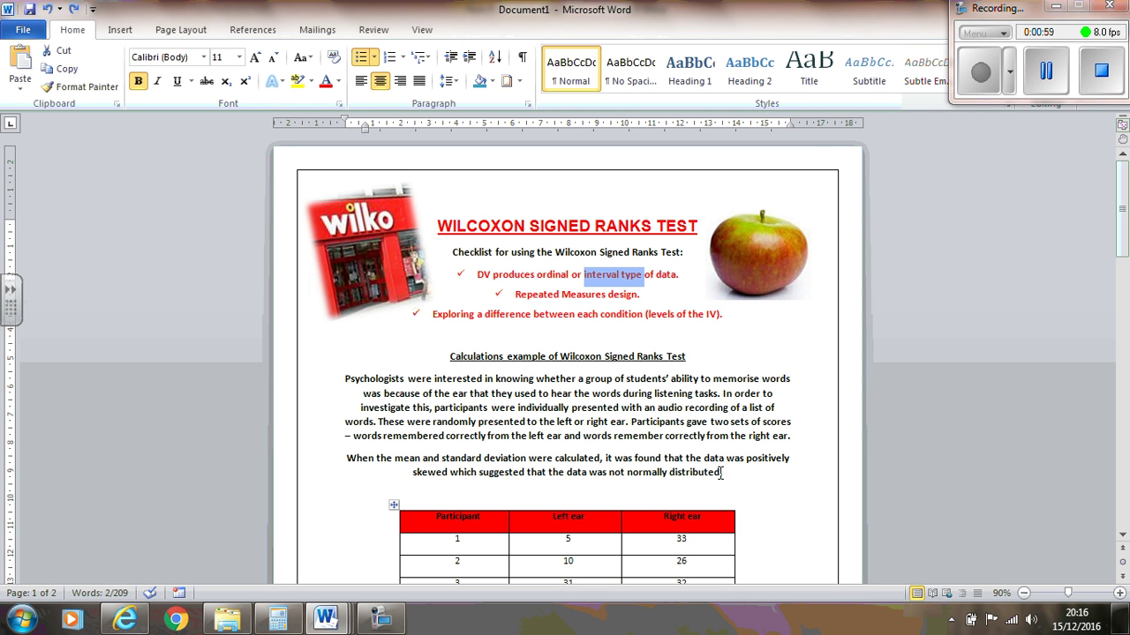
scroll(786, 442, "down", 3)
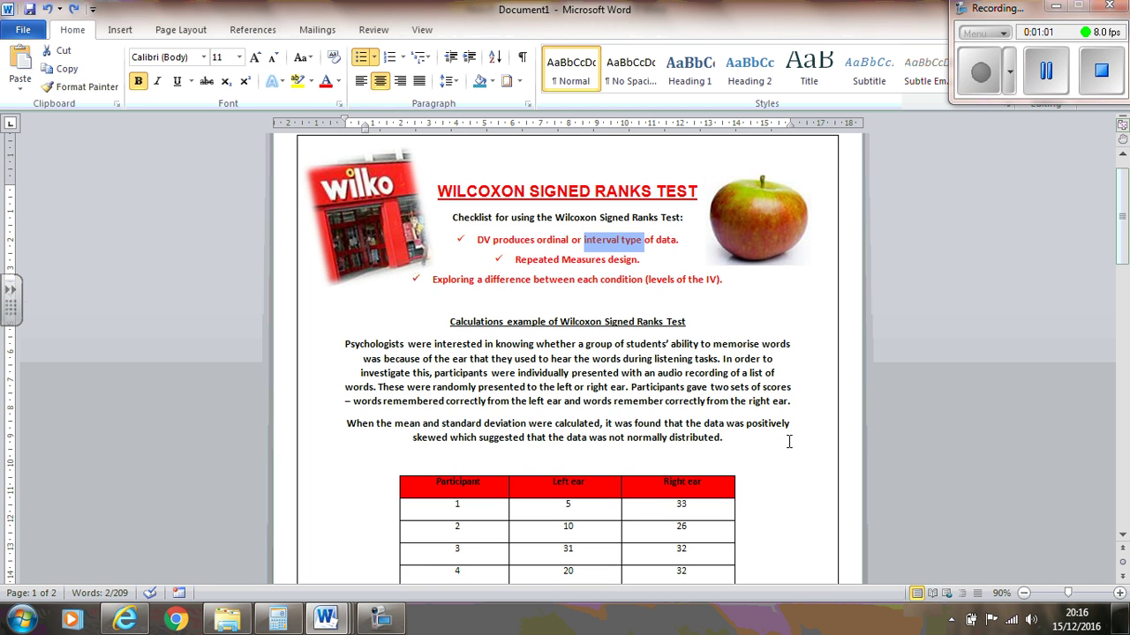
scroll(786, 441, "down", 3)
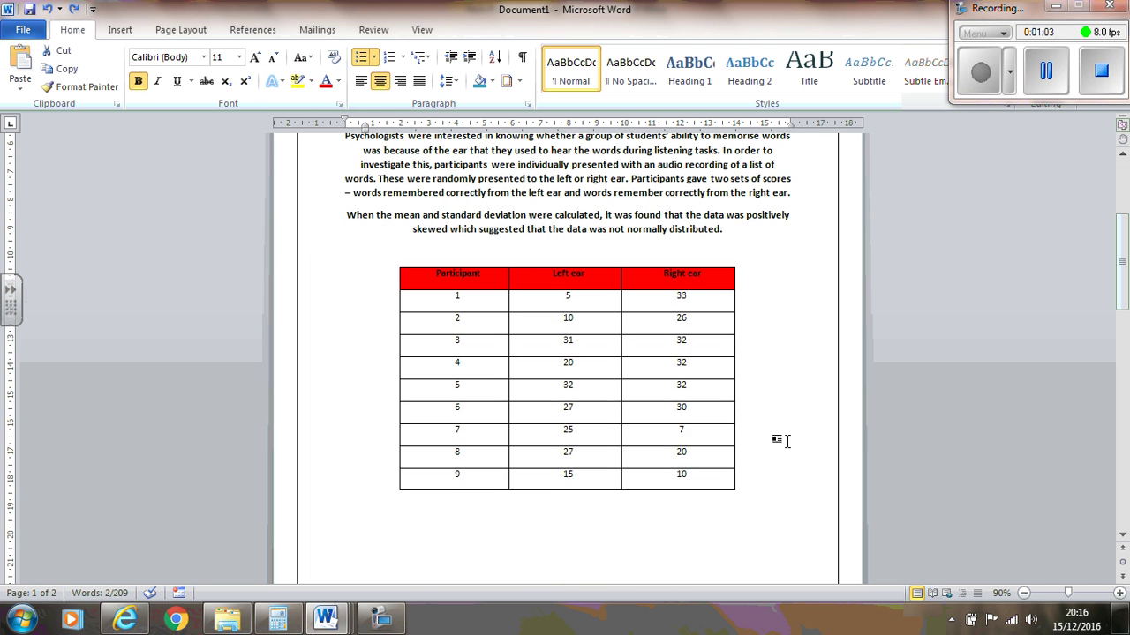
Step: Insert a column right of Right ear headed 'Difference (d)'
left_click(746, 281)
left_click(732, 265)
right_click(740, 281)
mouse_move(656, 357)
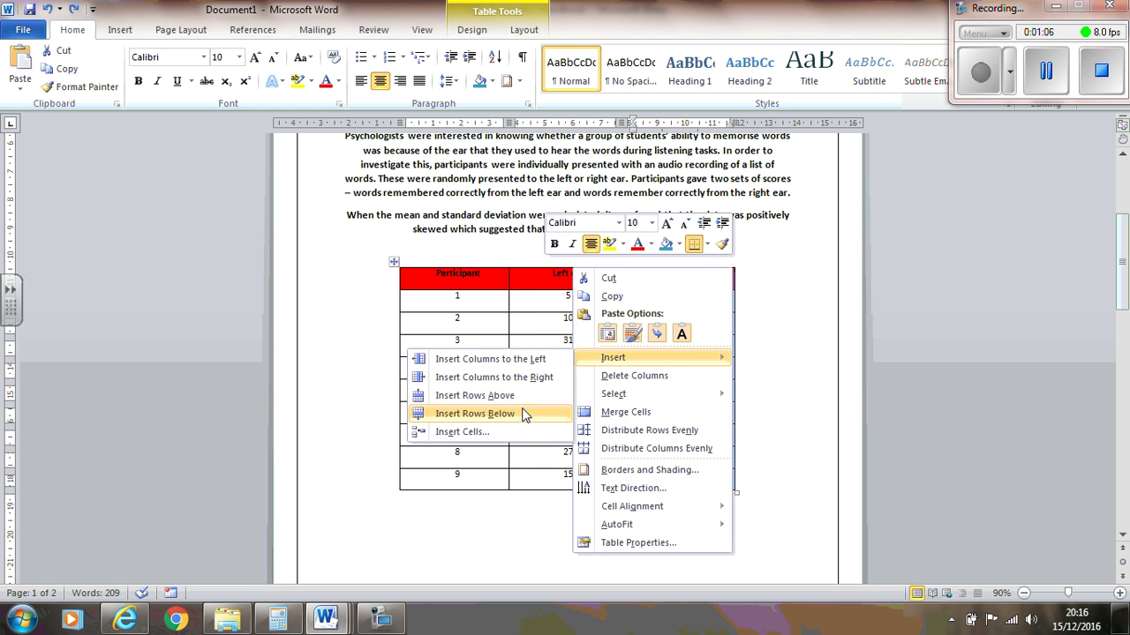
left_click(539, 376)
left_click(722, 281)
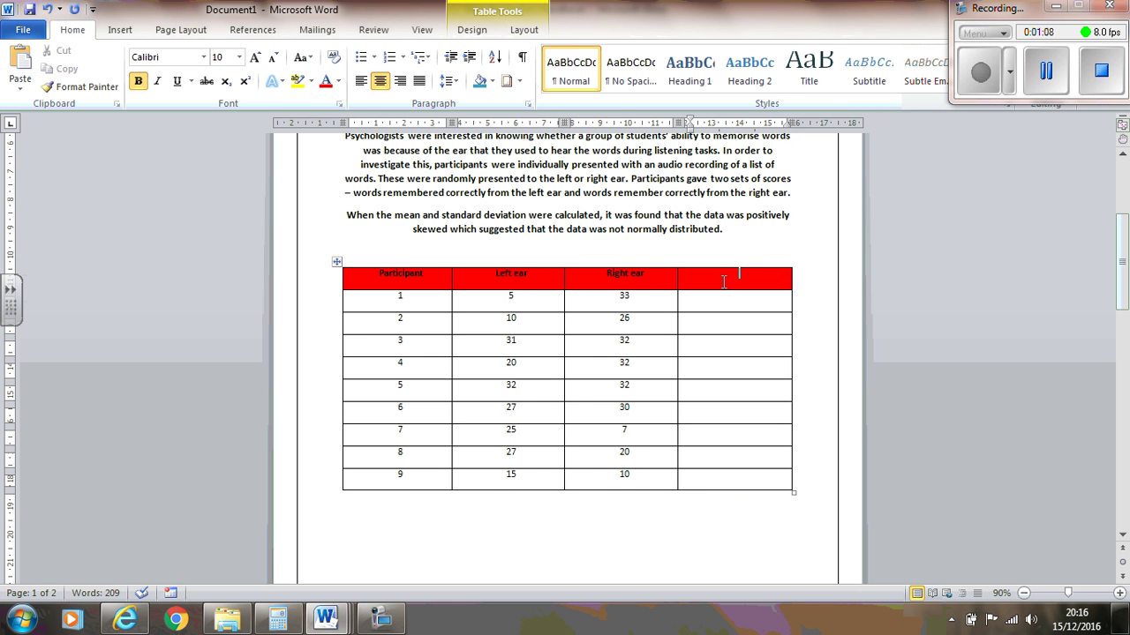
type("Difference (d)")
Step: Enter the first three differences -28, -16 and -1, checking 5-33 in Calculator
left_click(745, 306)
key("alt+Tab")
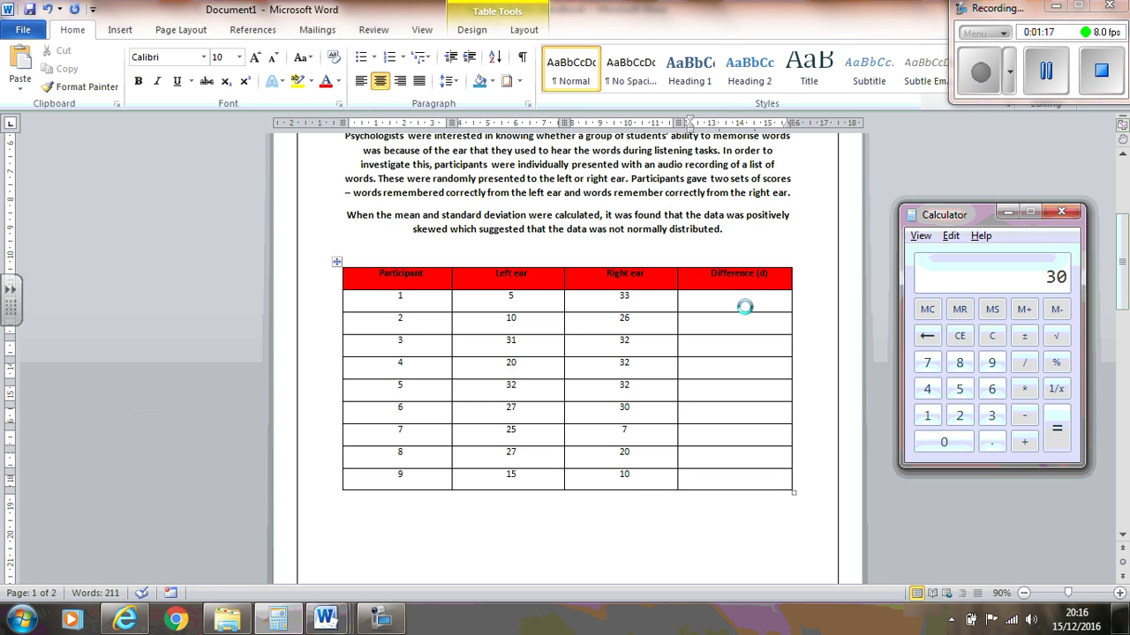
type("5-33=")
key("alt+Tab")
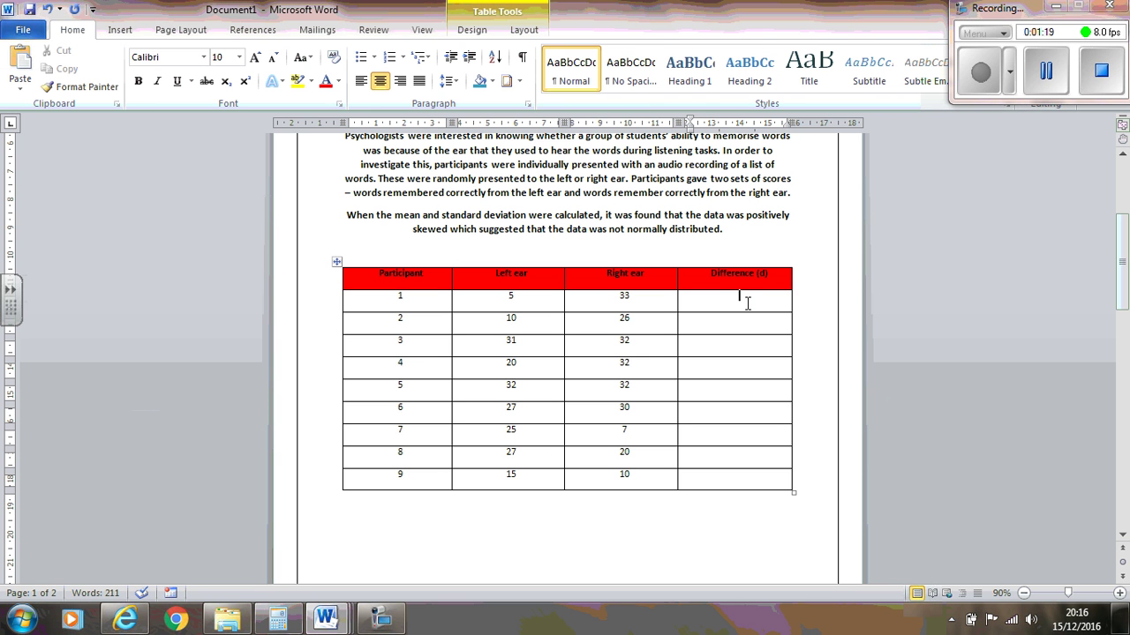
type("-28")
left_click(751, 324)
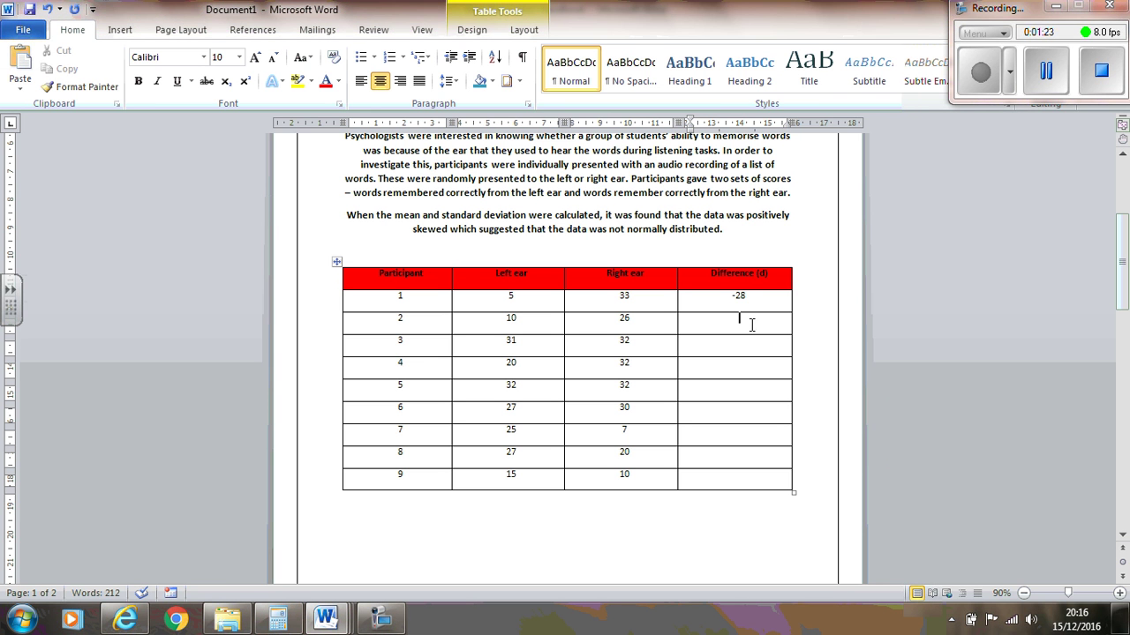
type("-16")
key("Down")
type("-1")
key("Down")
Step: Enter the next differences -12, 0 and -3, computing 20-32 in Calculator
key("alt+Tab")
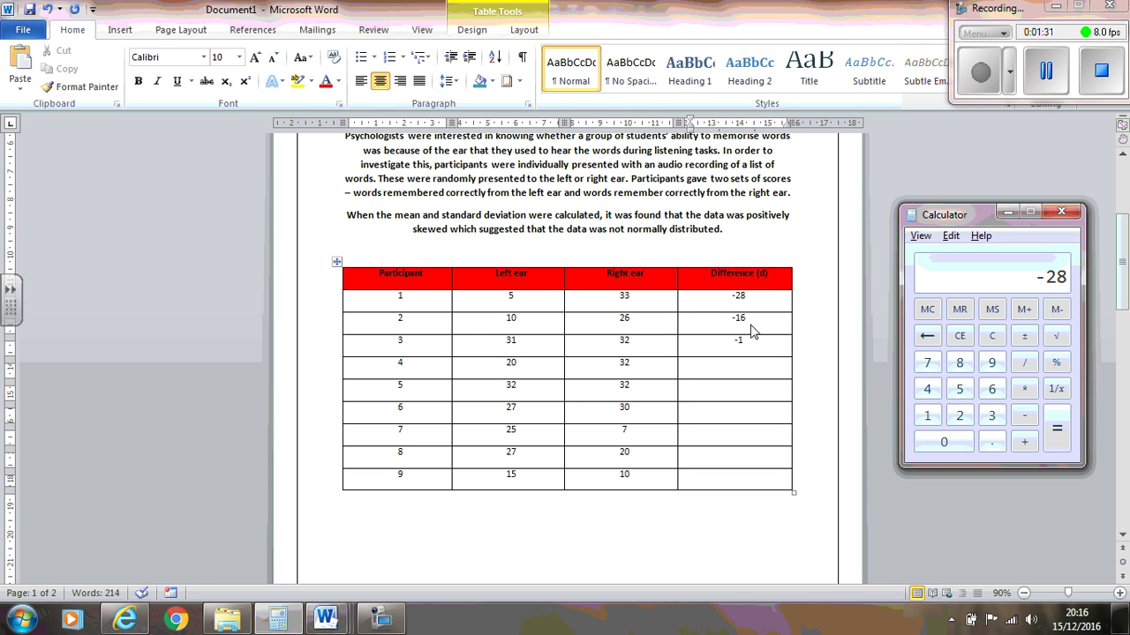
type("20-32")
key("Return")
key("alt+Tab")
type("-12")
key("Down")
type("0")
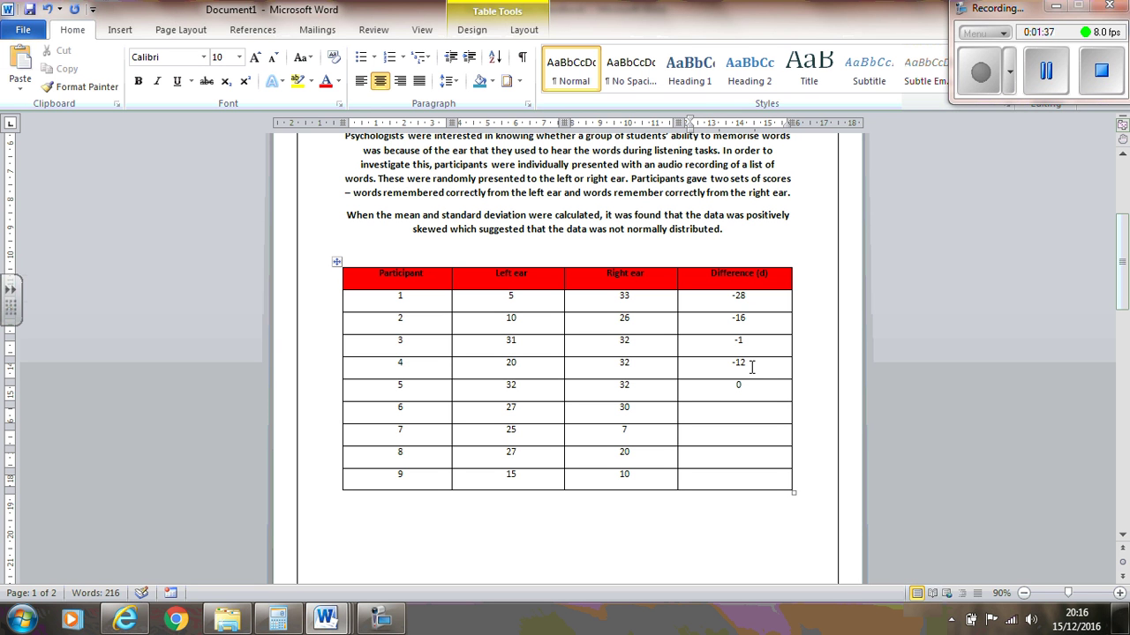
type("-3")
key("Down")
Step: Enter the positive differences 18, 7 and 5 in the last three rows
key("alt+Tab")
type("25")
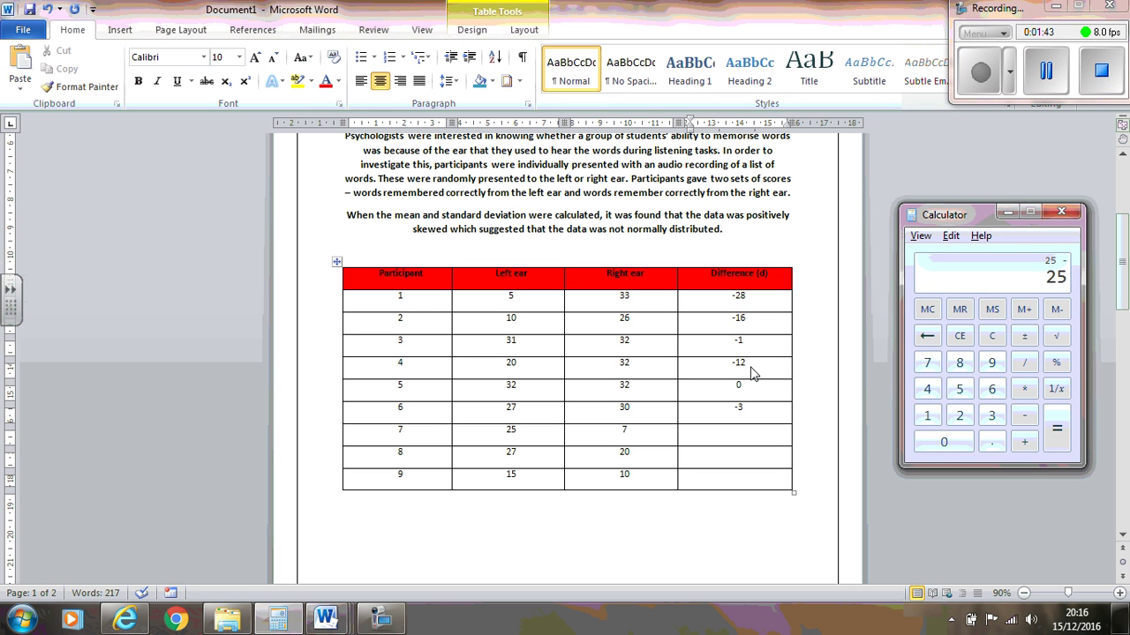
type("7=")
key("alt+Tab")
type("18")
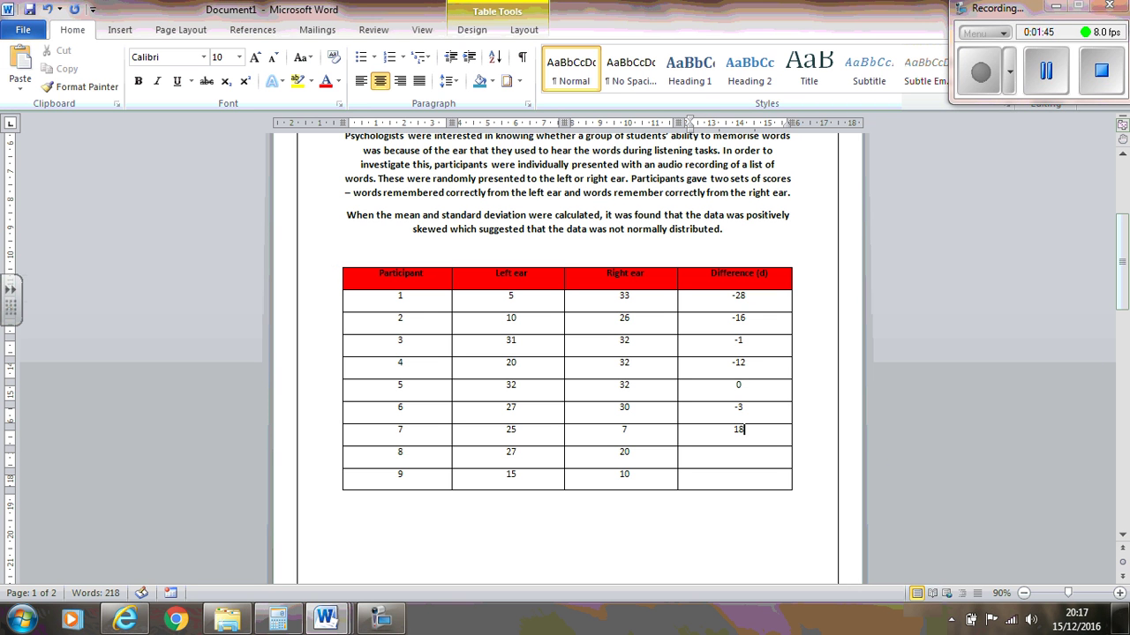
key("Down")
type("7")
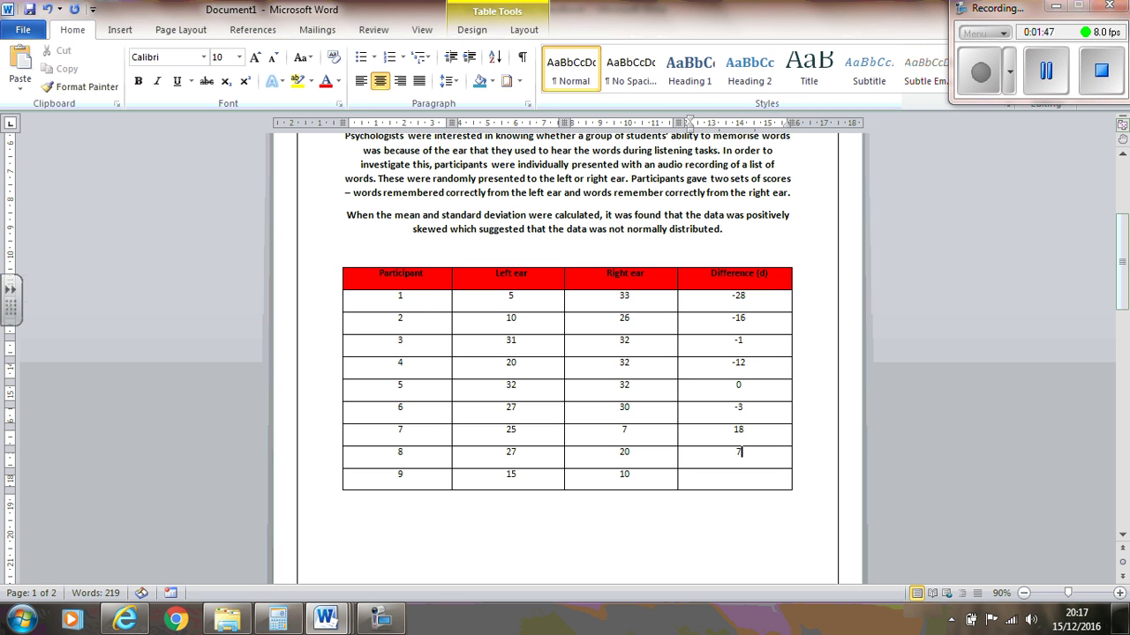
key("Down")
type("5")
Step: Insert a column right of Difference (d) headed 'Ranked difference'
left_click(789, 263)
right_click(789, 264)
mouse_move(708, 357)
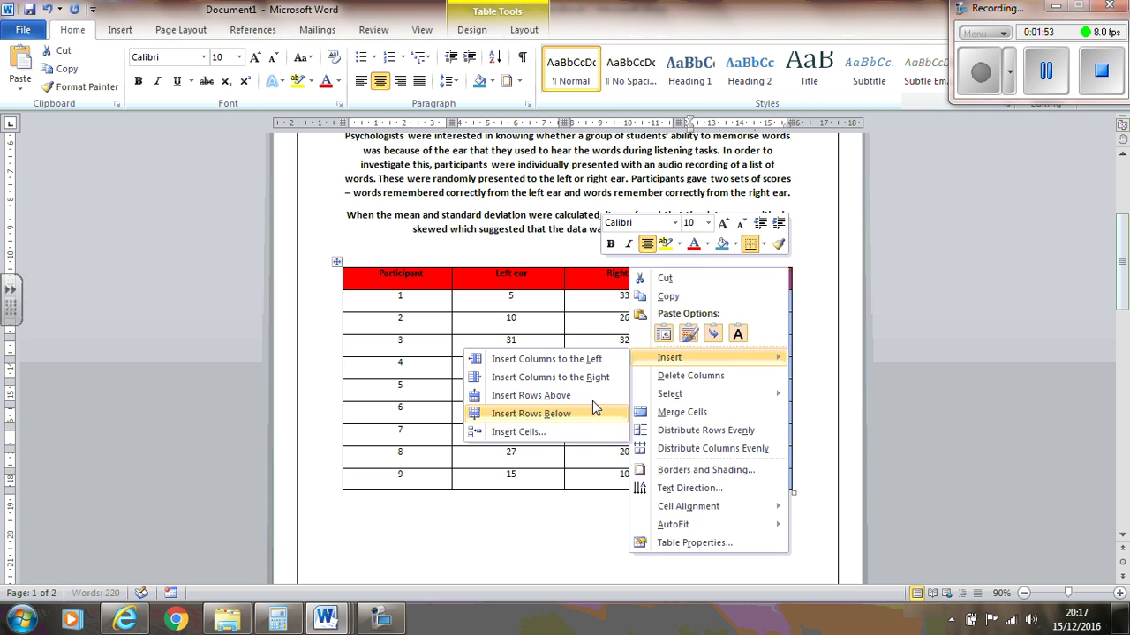
left_click(550, 377)
left_click(739, 283)
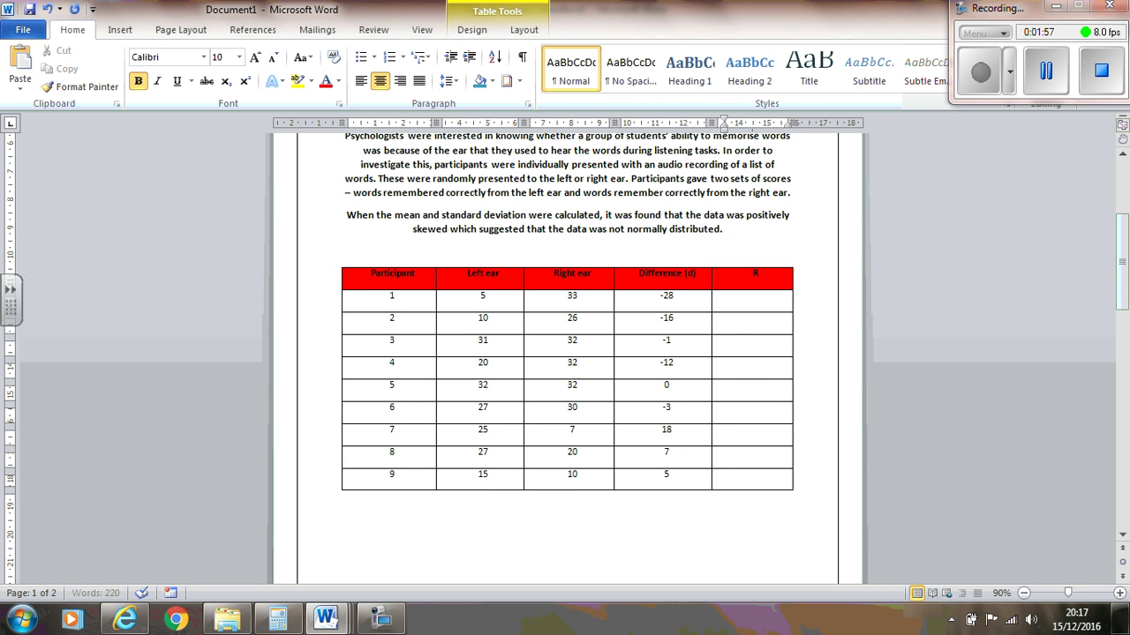
type("Ranked difference")
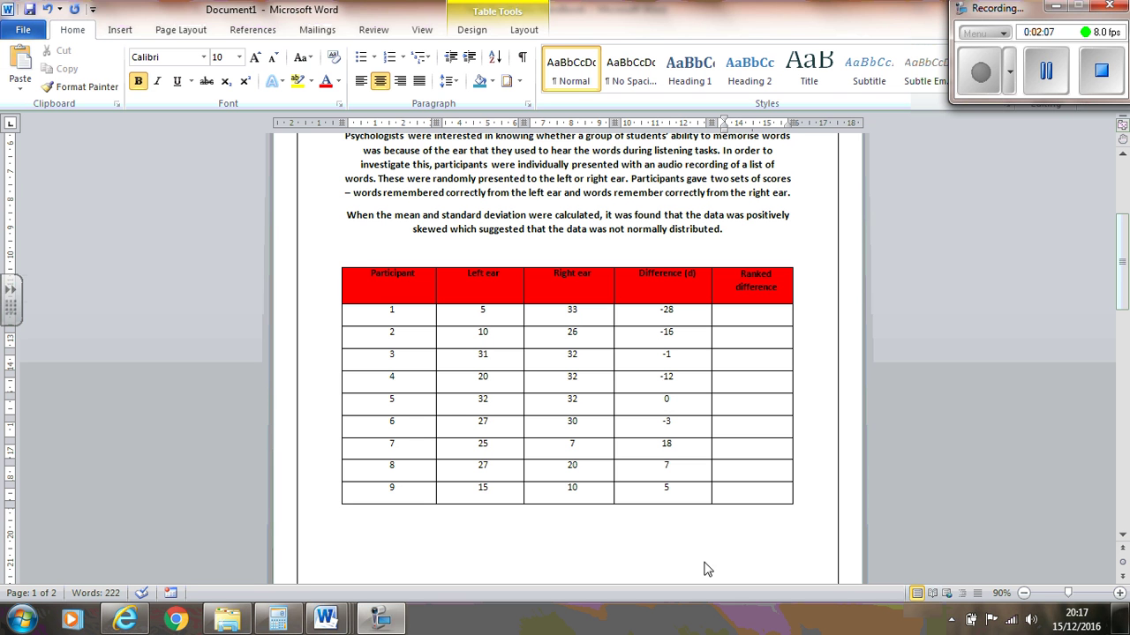
Step: Mark row 5 as Ignore and assign ranks 1, 2, 3, 4 to the smallest differences
left_click(765, 405)
type("Ignore")
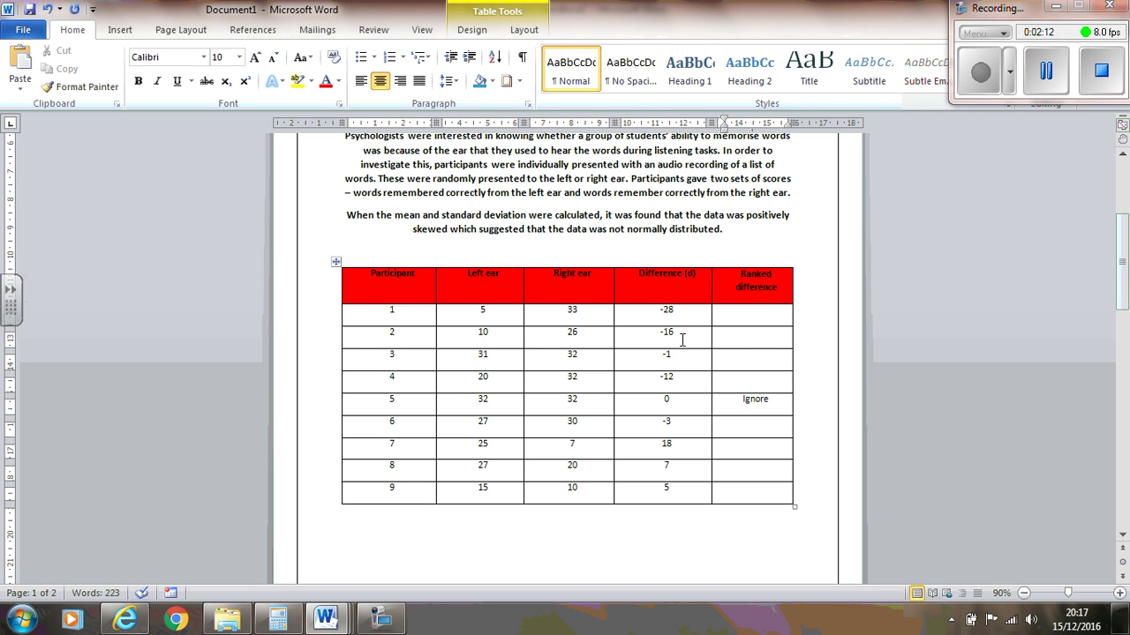
left_click(761, 360)
type("1")
left_click(755, 431)
type("2")
left_click(756, 486)
type("3")
left_click(734, 468)
type("4")
Step: Assign ranks 5, 6, 7 and 8 to rows 4, 2, 7 and 1
left_click(743, 385)
type("5")
left_click(753, 339)
type("6")
left_click(752, 447)
type("7")
left_click(755, 310)
type("8")
scroll(797, 484, "down", 2)
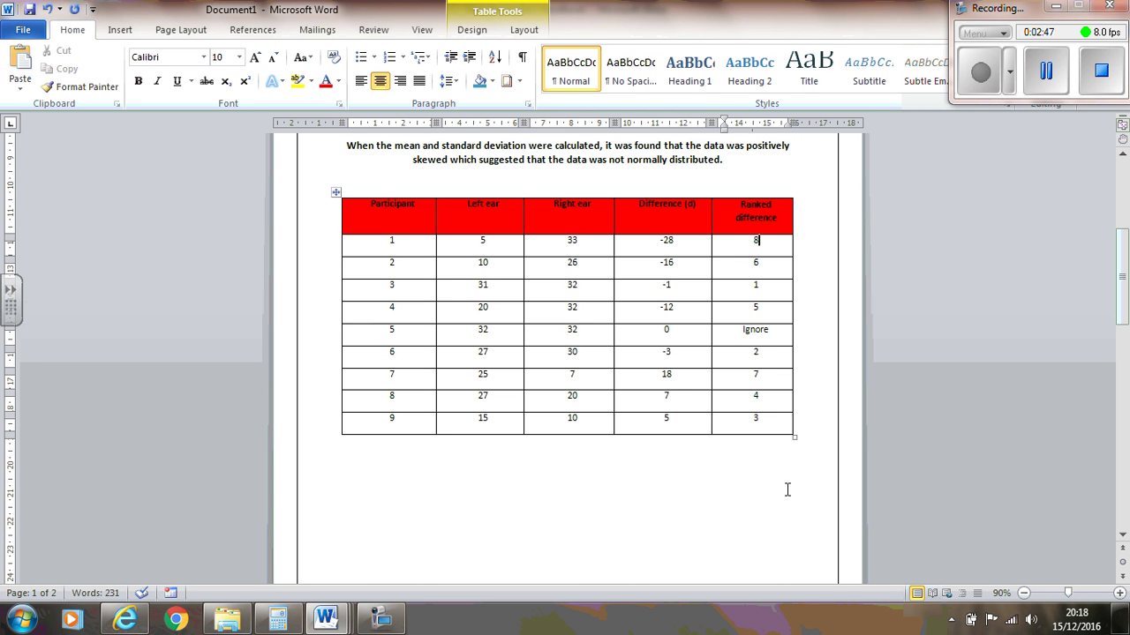
Step: Type 'Negative numbers 5' and 'Positive numbers 3' below the table, then shade cells 18, 7, 5 teal
left_click_drag(653, 241, 665, 422)
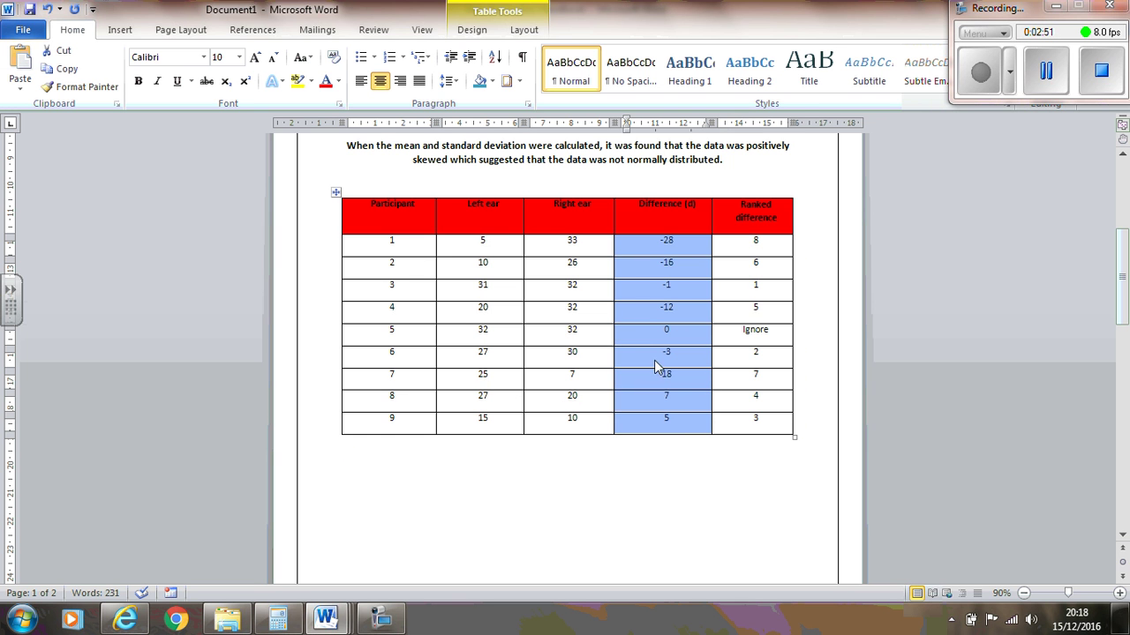
left_click(506, 492)
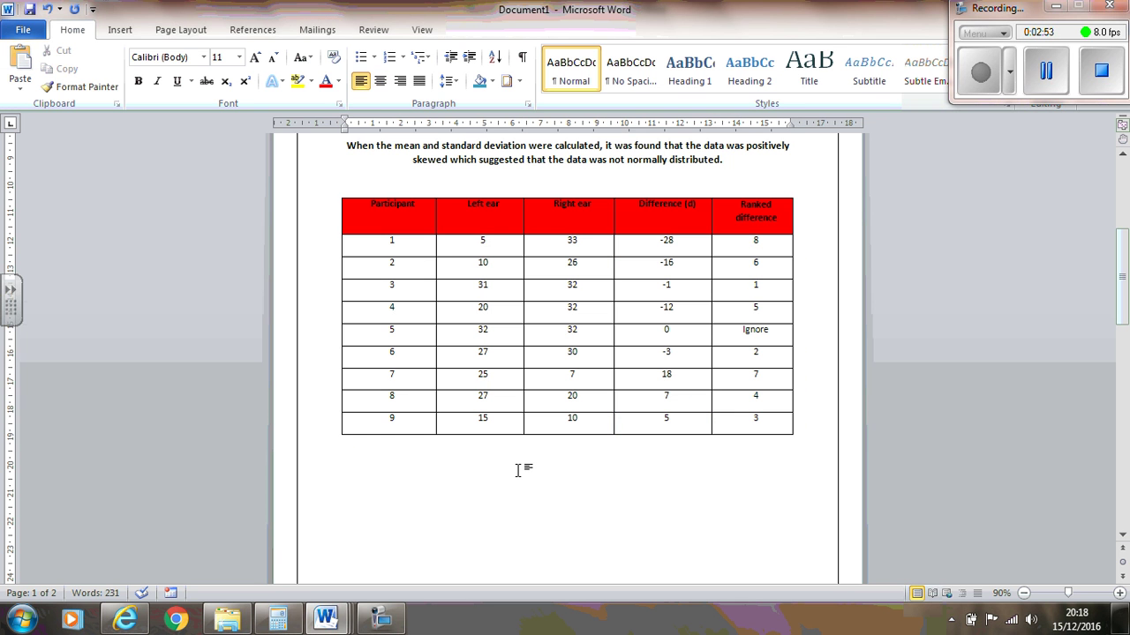
type("Neg")
key("BackSpace")
type("gative numbers ")
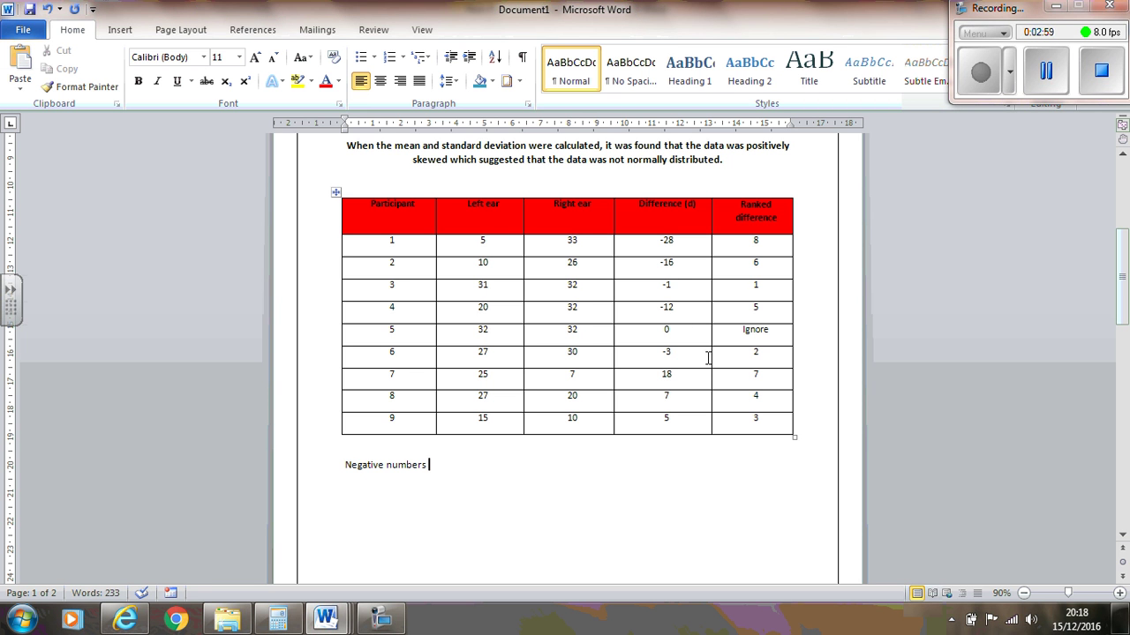
type("5")
key("Return")
type("Positive numbers")
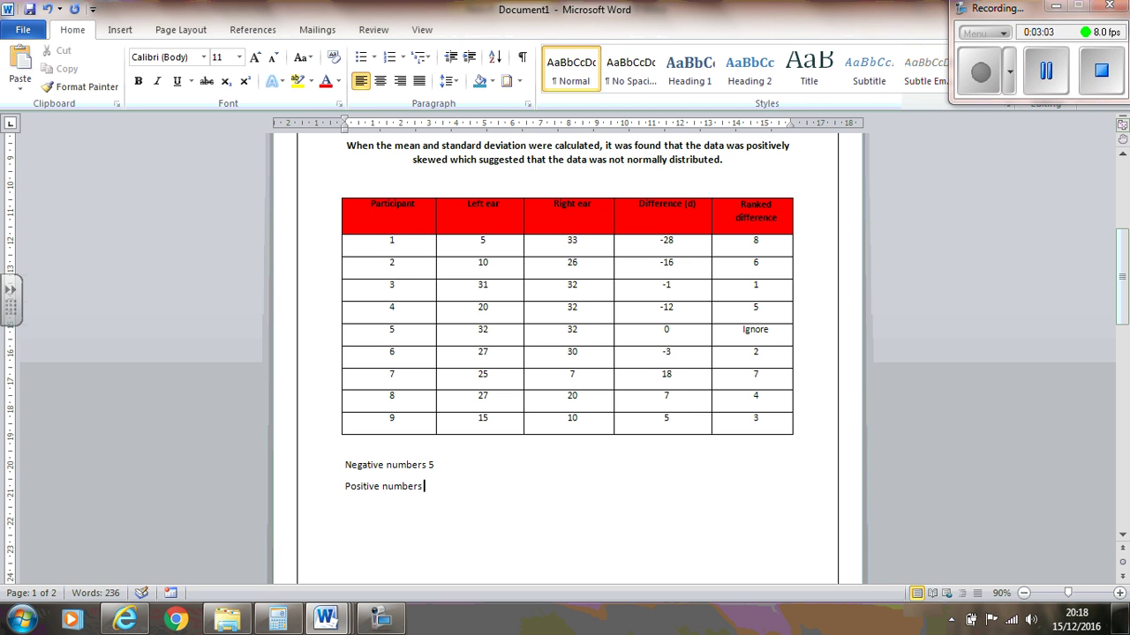
type(" 3")
left_click_drag(697, 382, 670, 422)
left_click(480, 81)
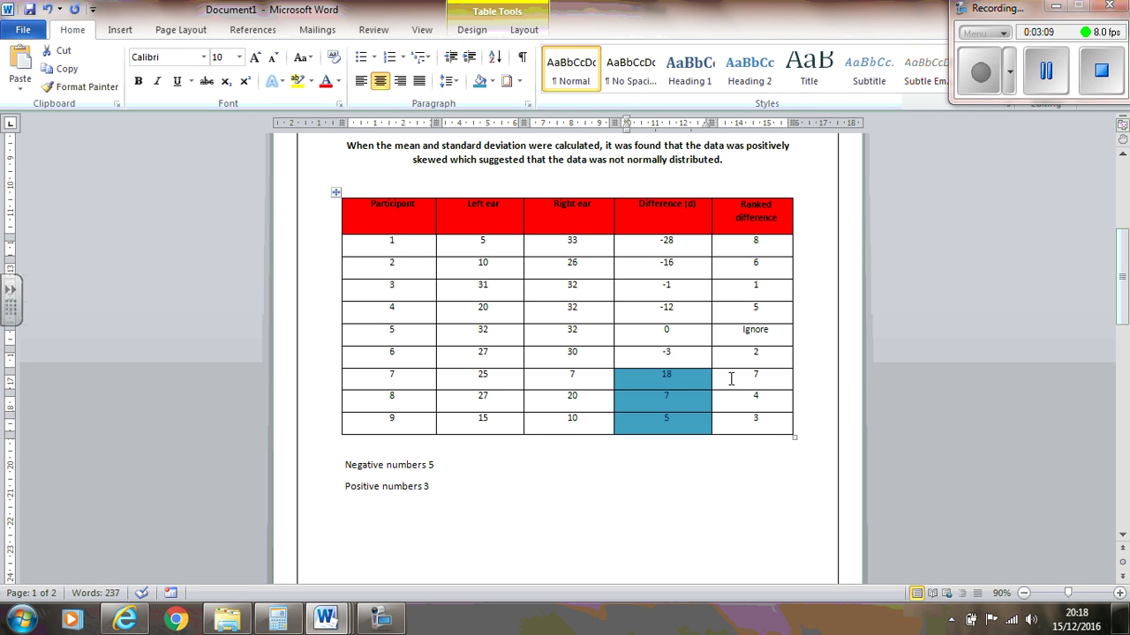
Step: Shade the positive ranks 7, 4 and 3 orange
left_click_drag(732, 378, 738, 421)
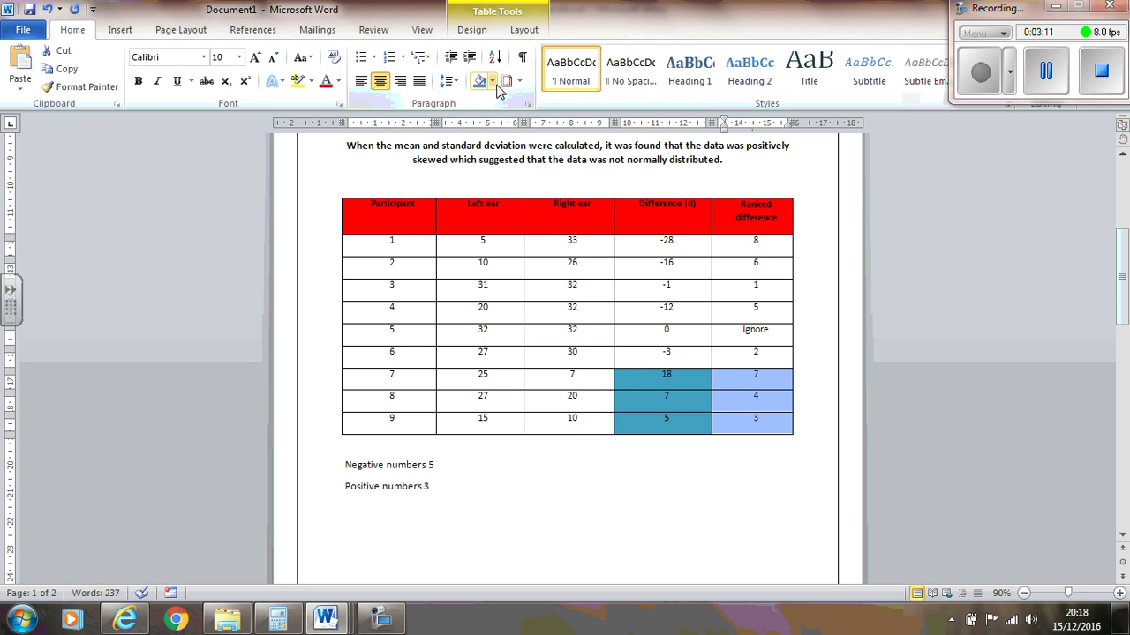
left_click(492, 80)
left_click(489, 118)
Step: Add the line '7+4+3 = 14' below the counts
left_click(463, 466)
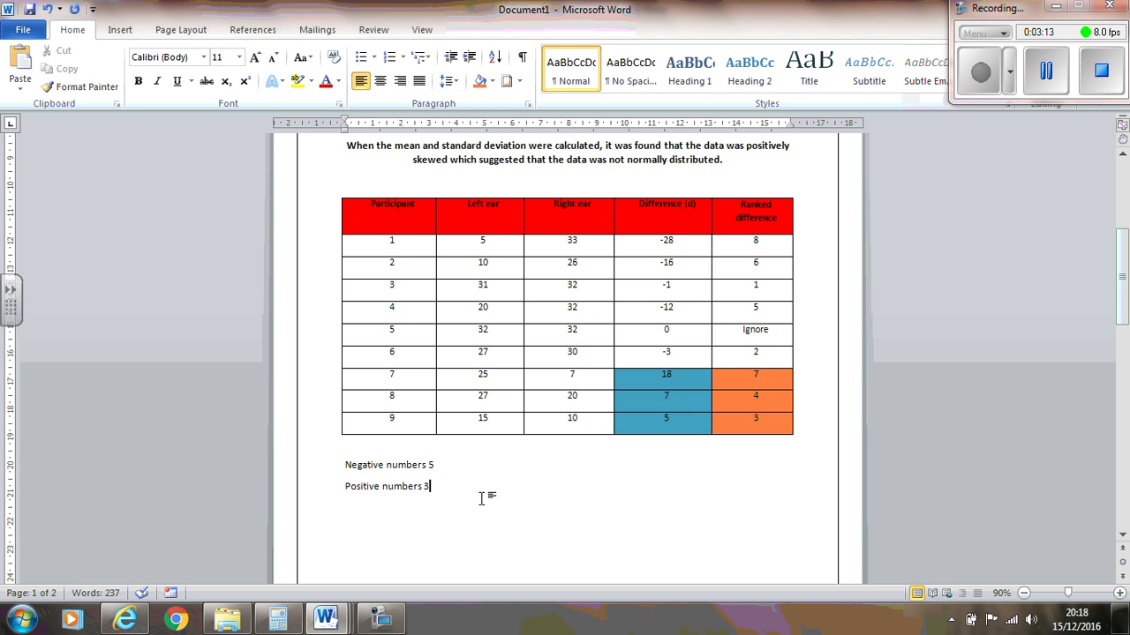
key("Return")
type("7+4")
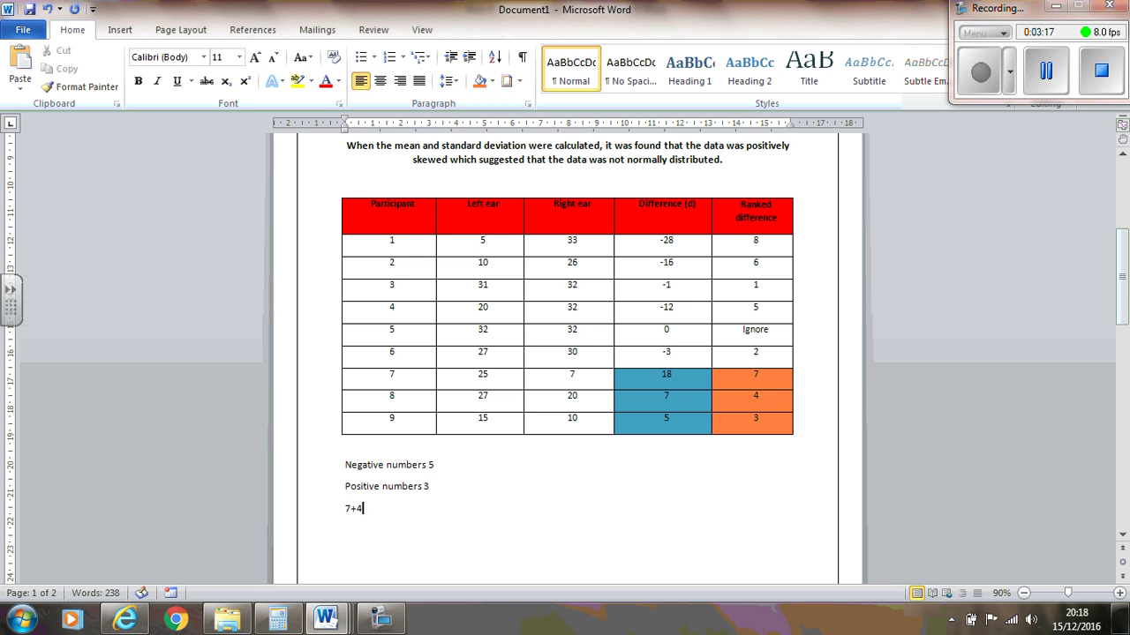
type("+3")
type("= 14")
Step: Start the line 'Wilcoxon Observed value' below the sum, moving Wilcoxon to the front
key("Return")
type("Observed")
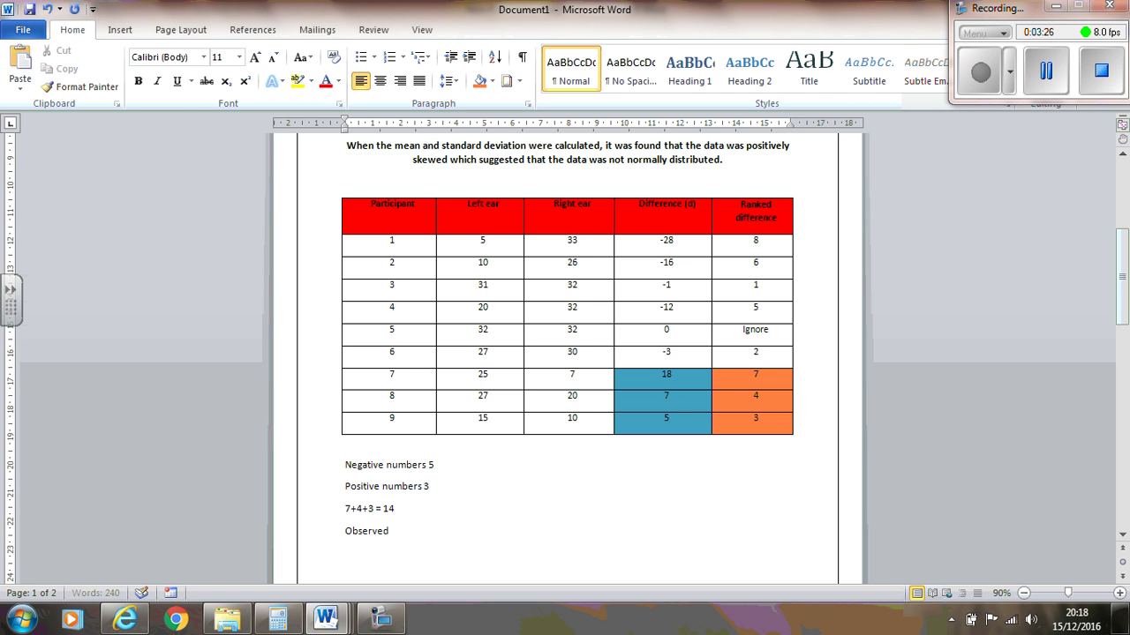
type(" value Wilcoxon")
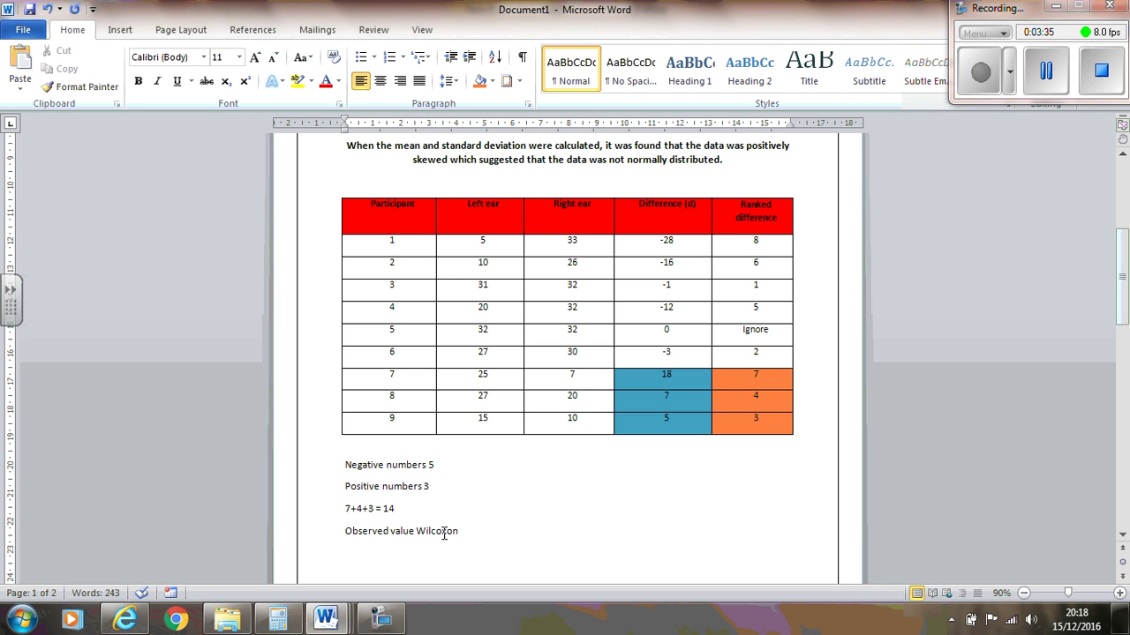
double_click(452, 530)
left_click_drag(444, 540, 335, 536)
left_click(485, 533)
Step: Finish the observed value line with '= 14' and delete the blank lines above 'N= the number of differences'
type("= 14")
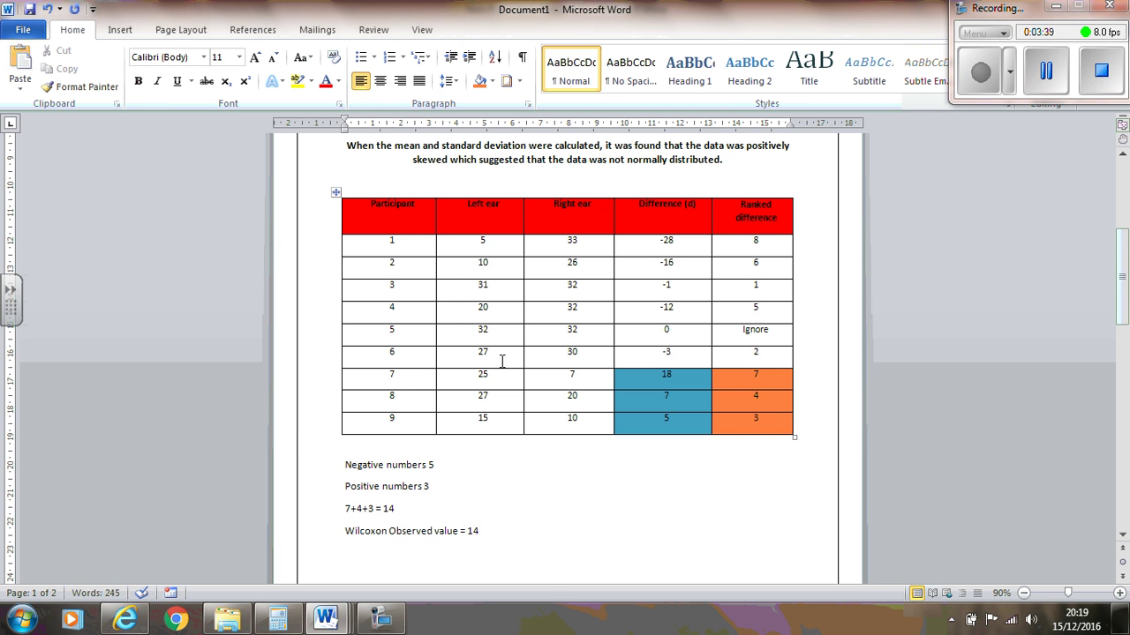
scroll(522, 396, "down", 1)
scroll(620, 453, "down", 1)
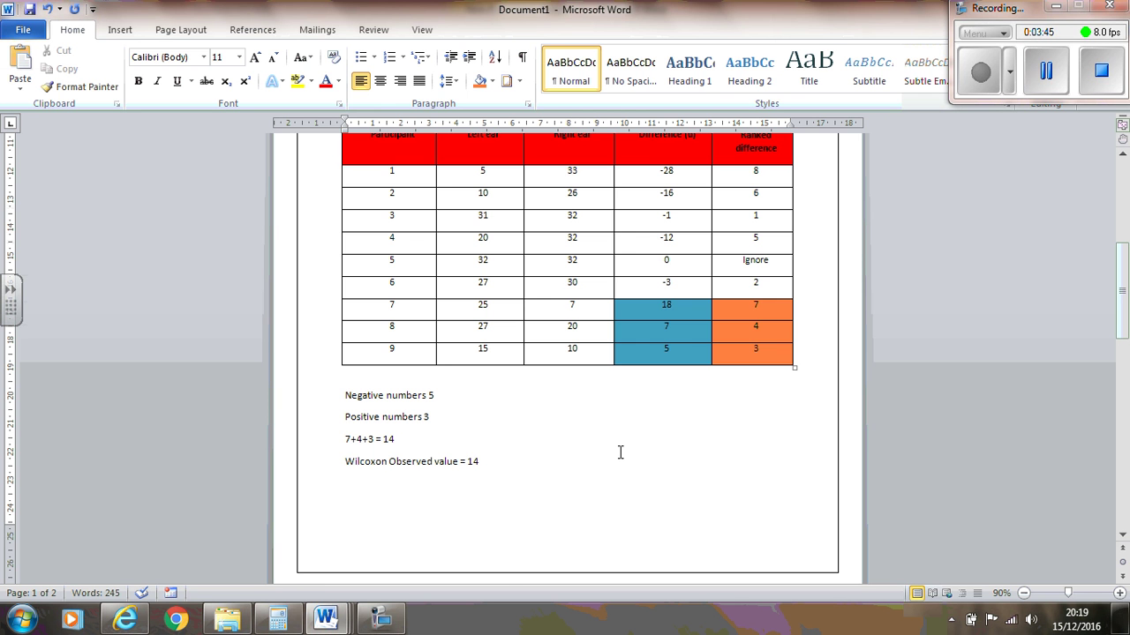
scroll(621, 453, "down", 8)
left_click_drag(444, 416, 438, 363)
key("BackSpace")
key("BackSpace")
key("BackSpace")
Step: Point out the negative, positive and zero differences, then the 0.05 critical-value heading
scroll(584, 413, "down", 1)
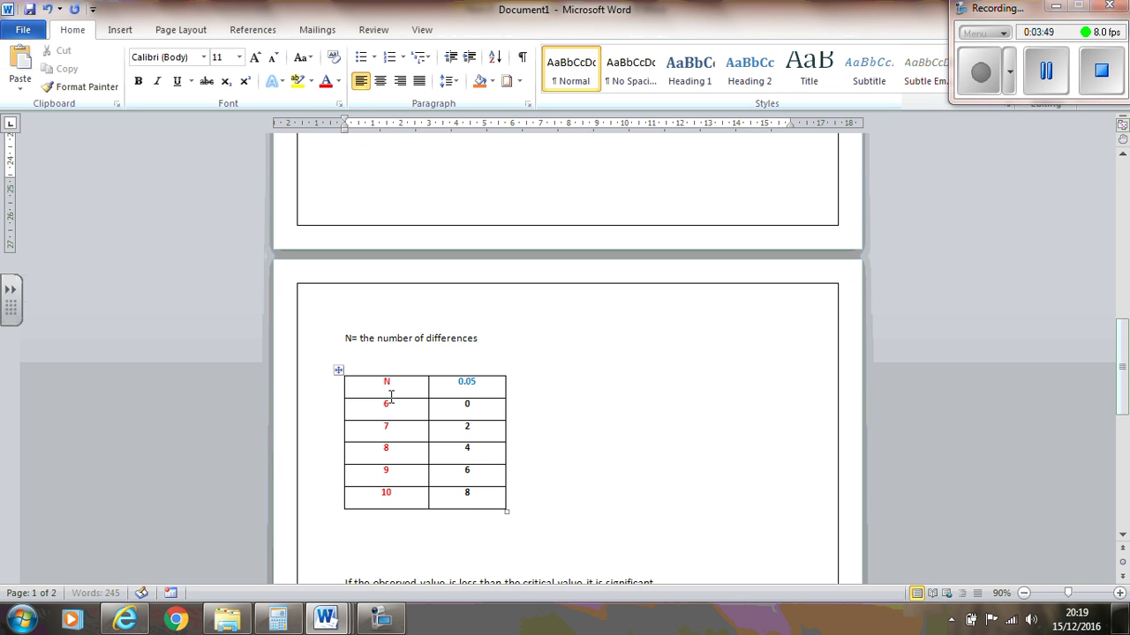
scroll(671, 399, "up", 5)
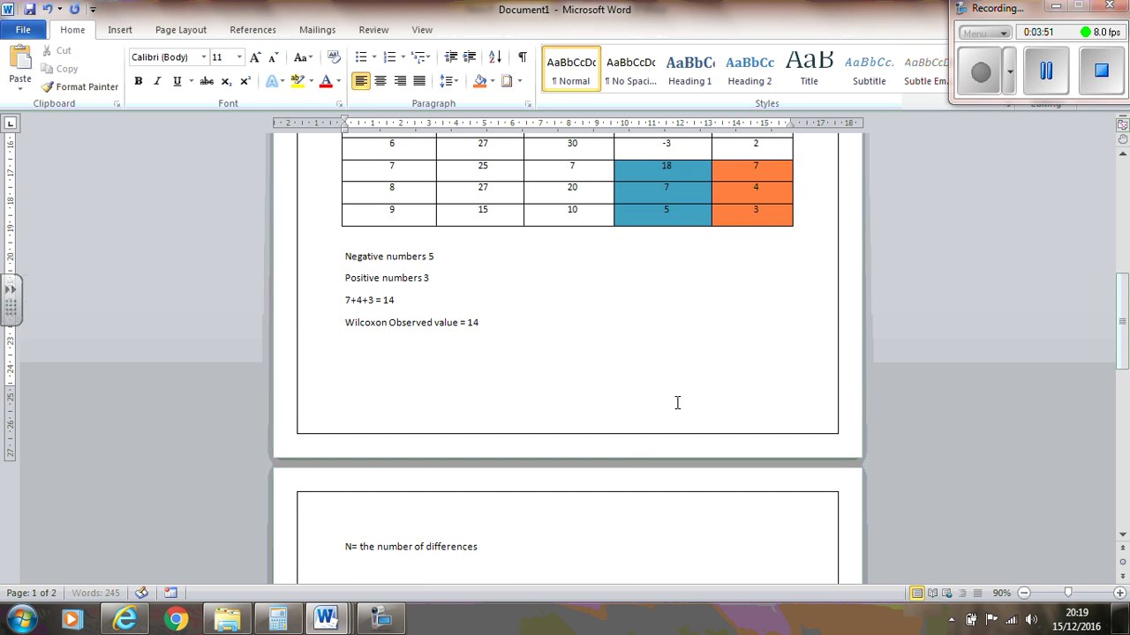
scroll(679, 404, "up", 5)
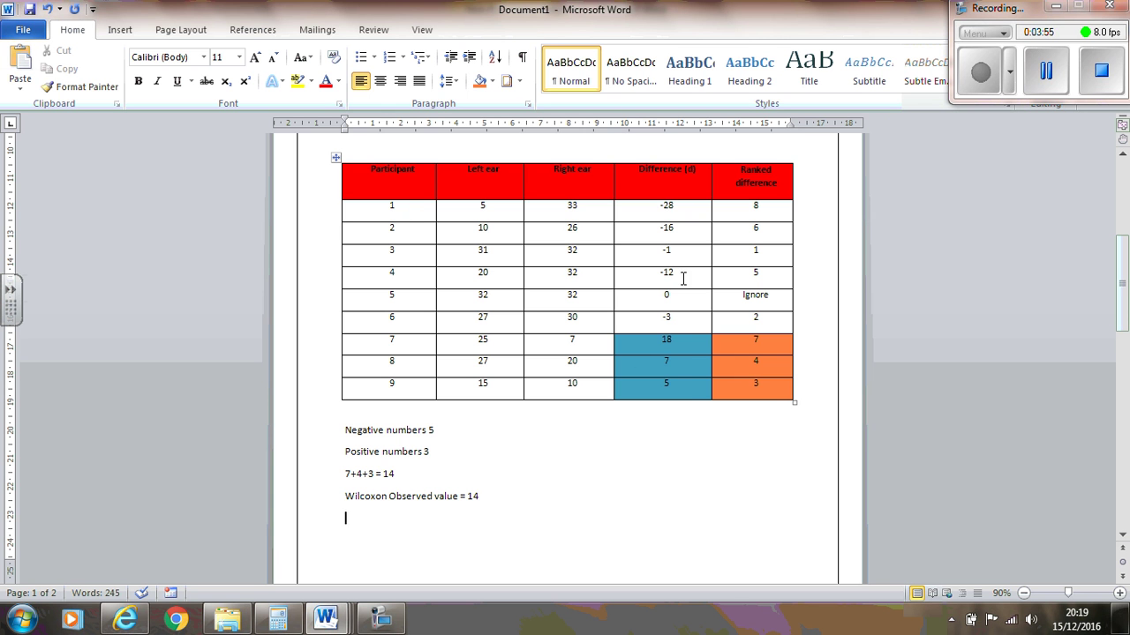
left_click_drag(683, 277, 685, 208)
left_click_drag(688, 342, 691, 406)
left_click(691, 406)
left_click_drag(679, 299, 724, 303)
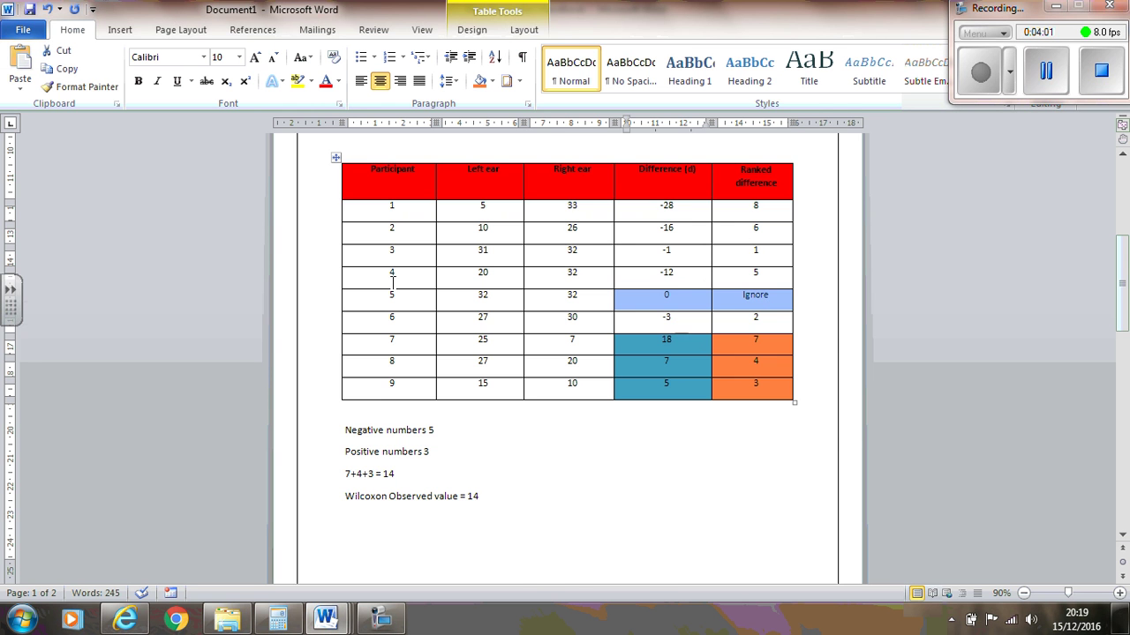
scroll(600, 444, "down", 8)
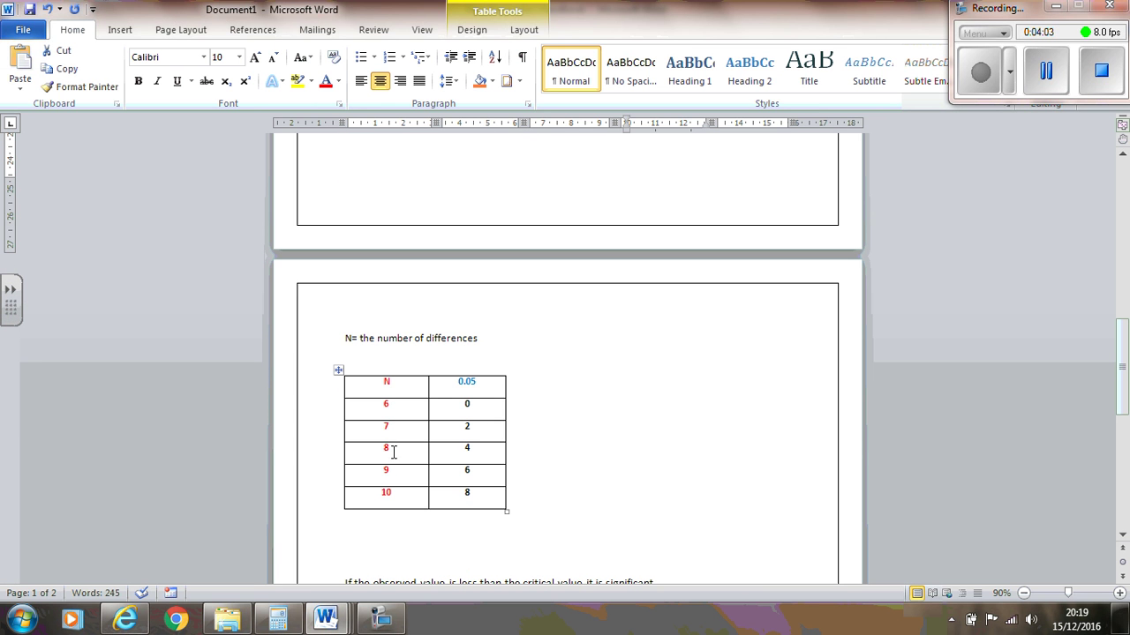
left_click_drag(455, 382, 479, 382)
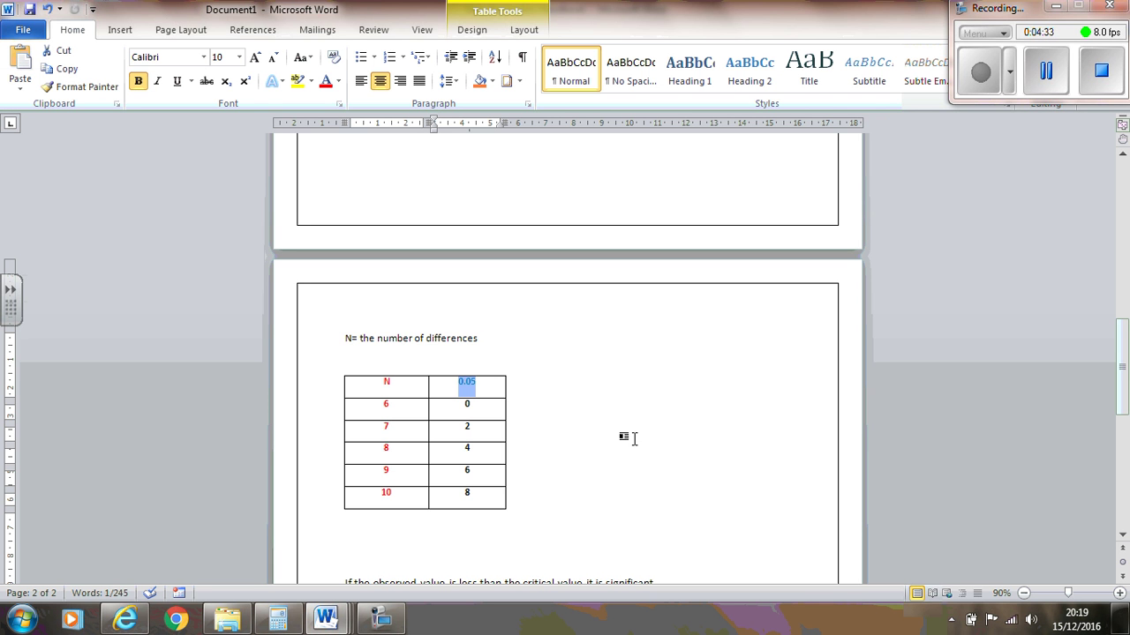
Step: Add 'Critical value = 4' and above it 'N= 8 (one was ignore and no difference)'
double_click(459, 450)
scroll(565, 469, "up", 2)
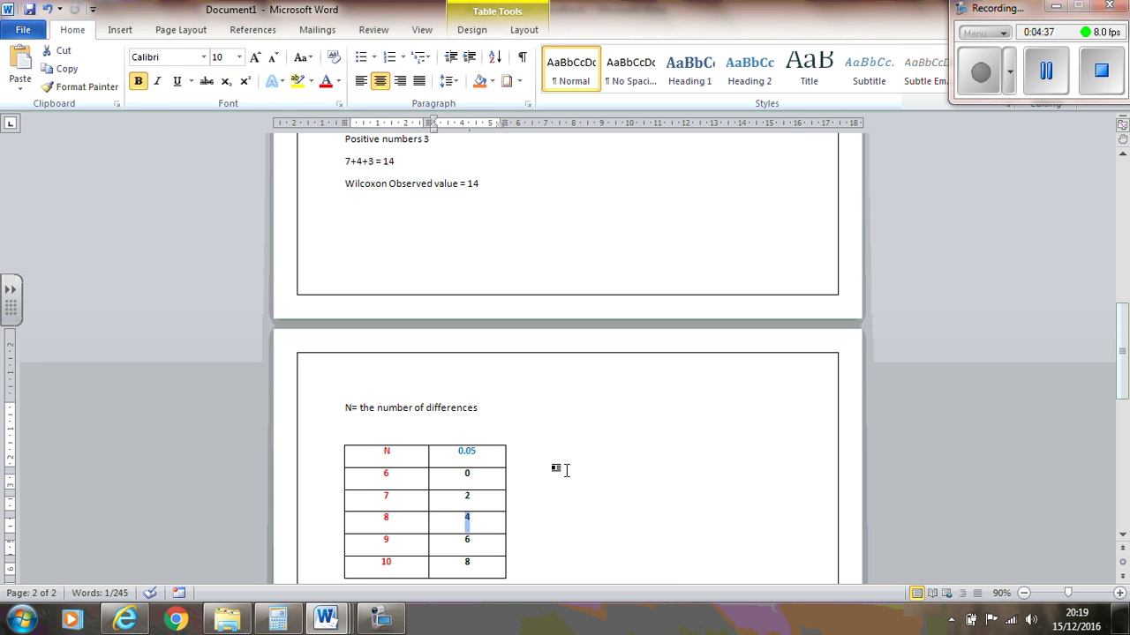
left_click(432, 223)
type("Critical value =")
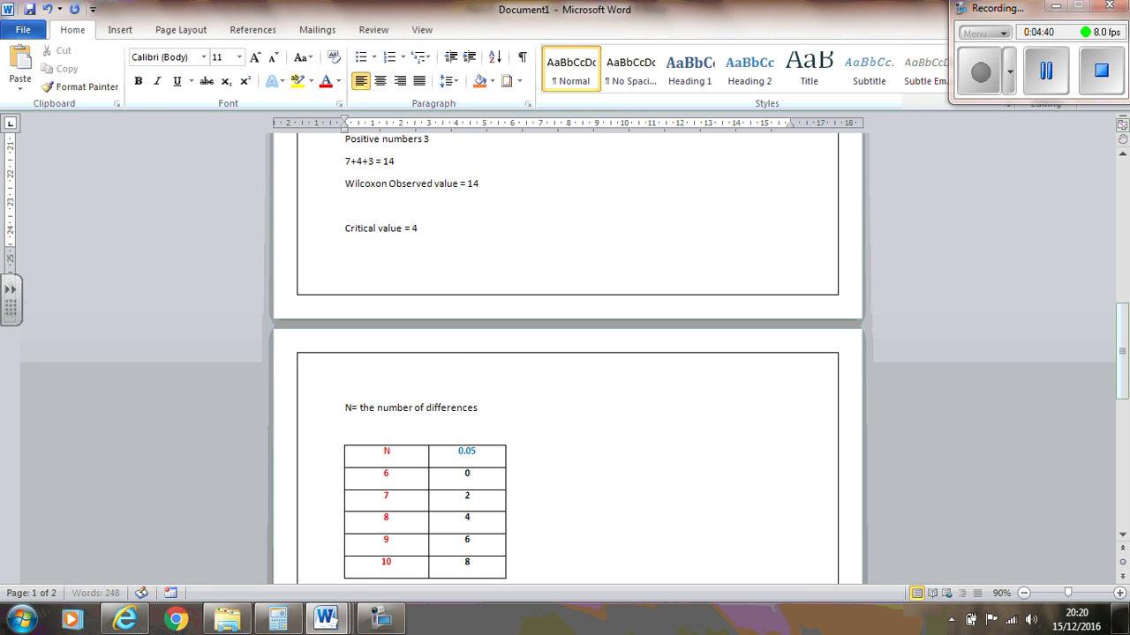
type(" 4")
left_click(385, 214)
type("N= 8 (one was ignore")
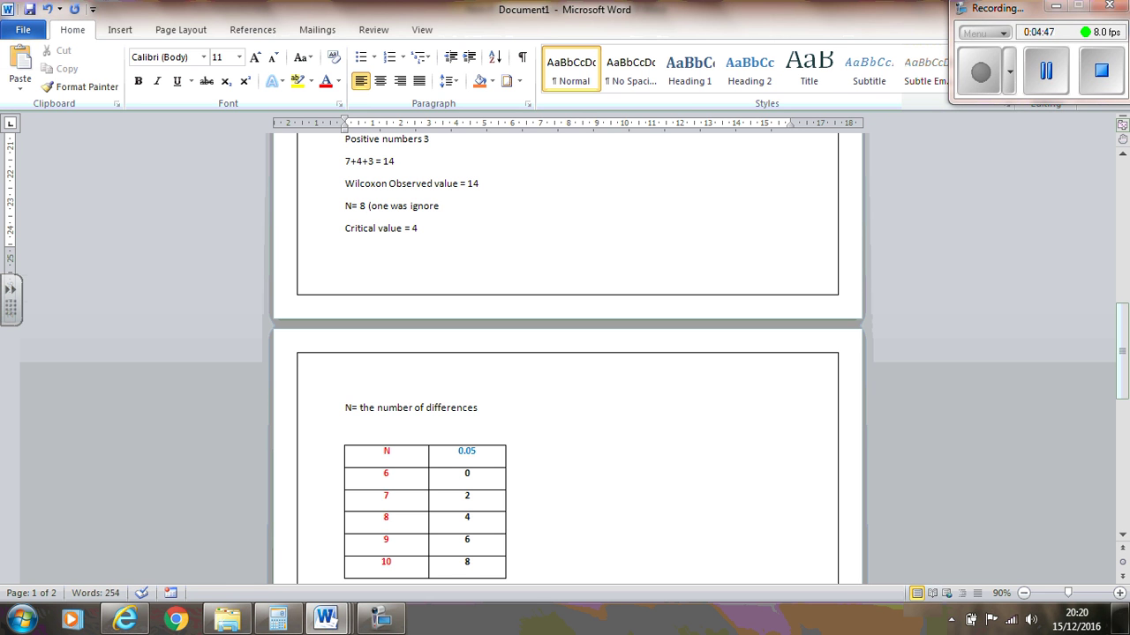
type(" and no difference)")
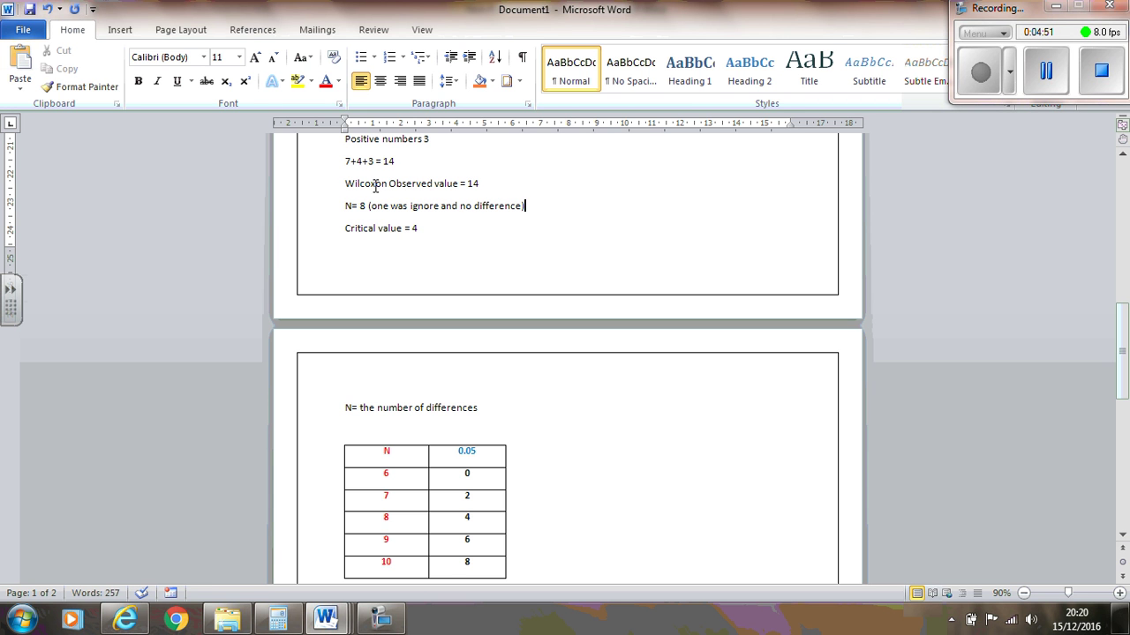
Step: Copy the observed and critical value lines and paste them below the critical-value table
left_click_drag(345, 183, 481, 187)
left_click_drag(345, 228, 428, 243)
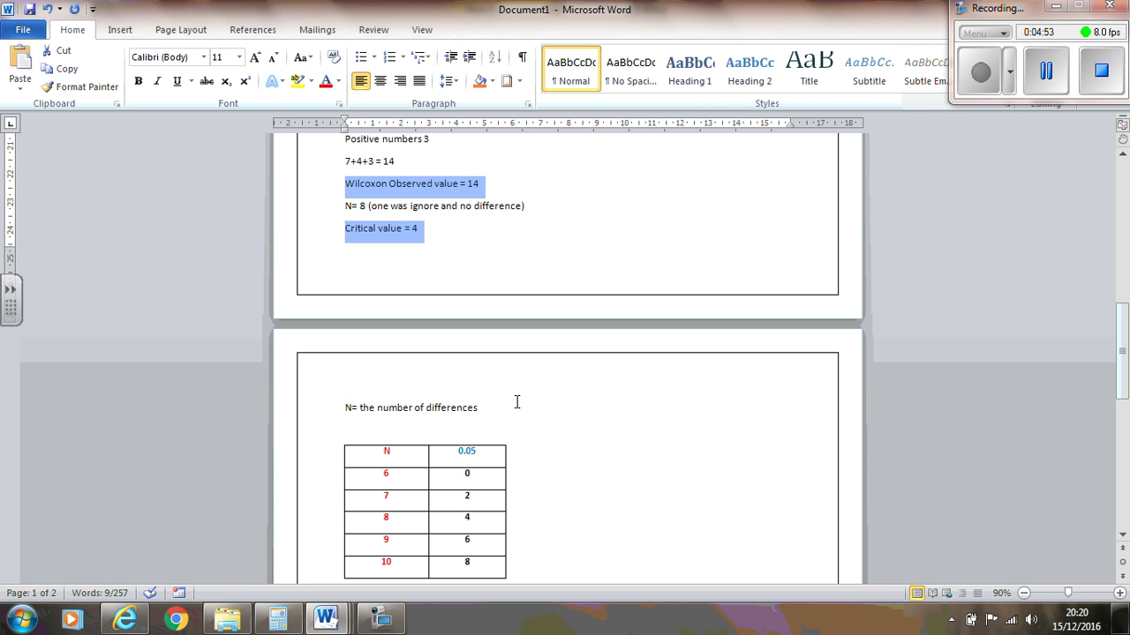
key("ctrl+c")
scroll(517, 398, "down", 3)
left_click(414, 414)
key("ctrl+v")
Step: Write the conclusion '14>4' and 'Not significant' beneath the pasted values
scroll(431, 410, "down", 1)
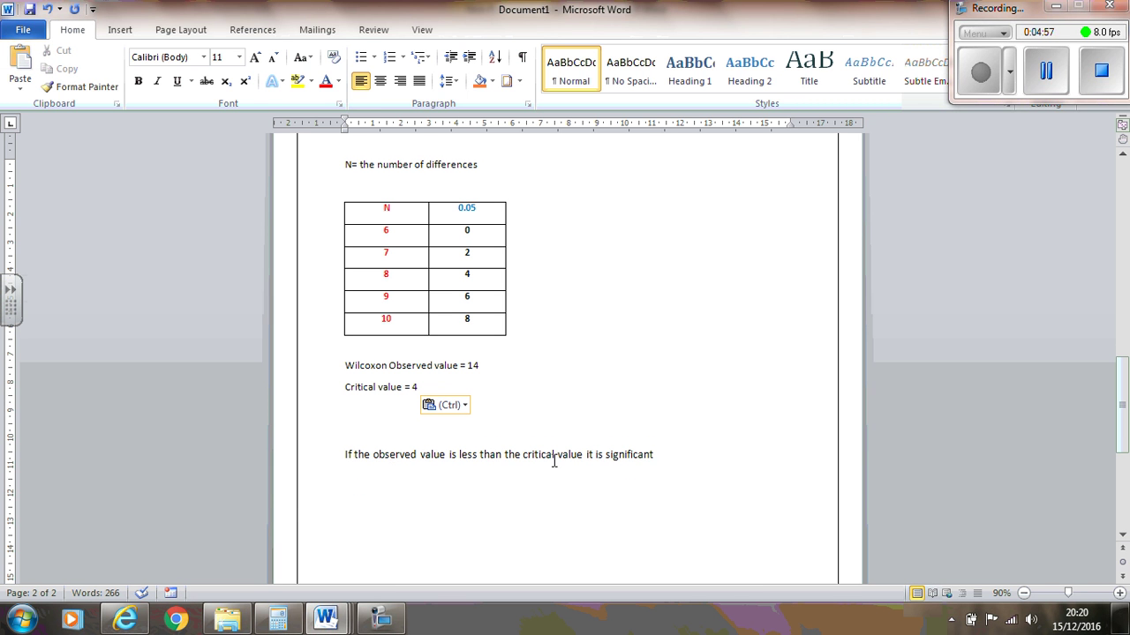
left_click(368, 429)
type("14")
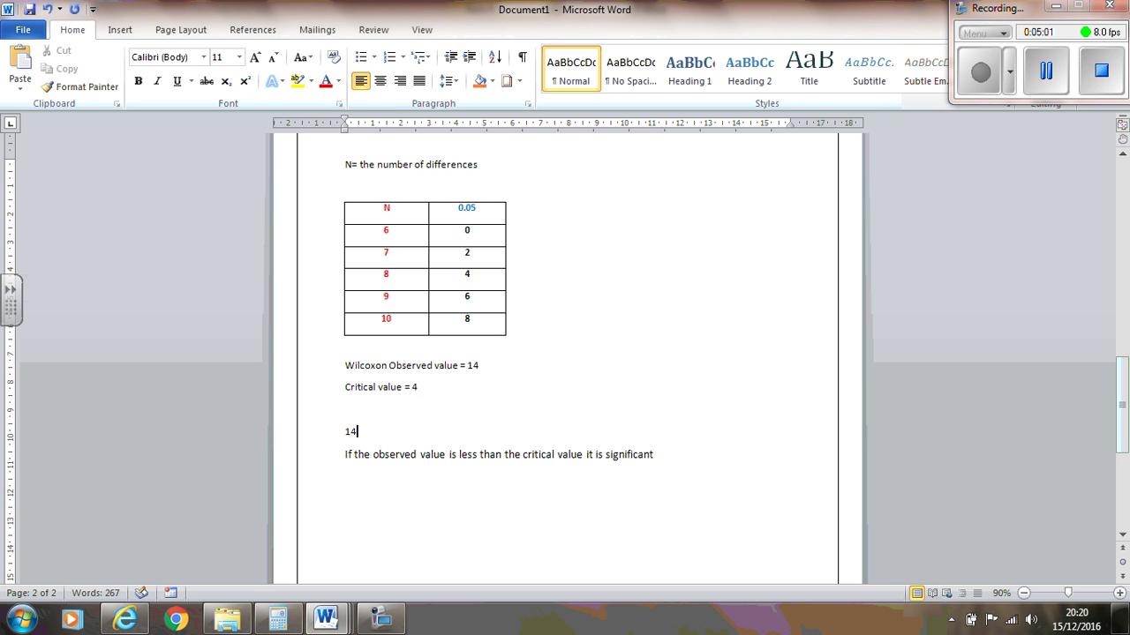
type(">4")
key("Return")
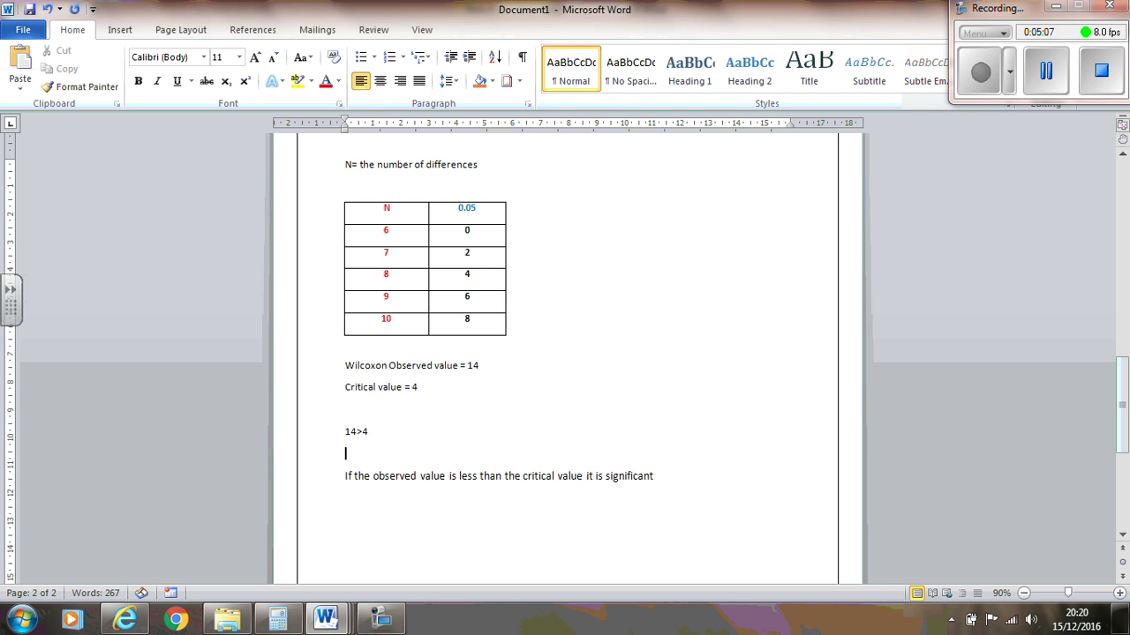
type("Not sign")
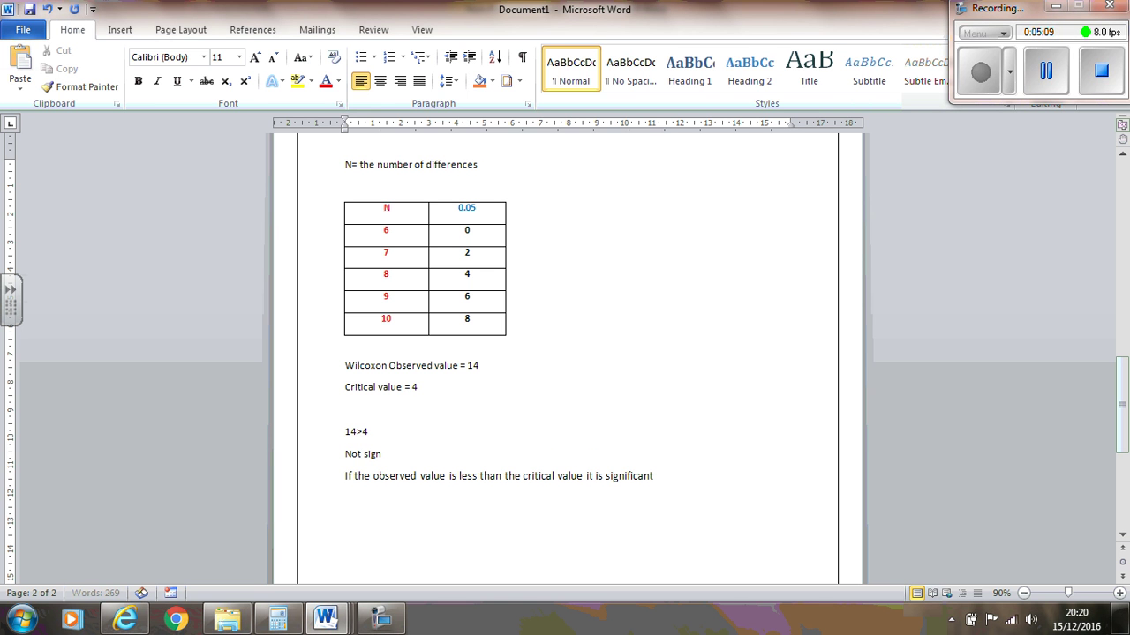
type("ificant")
Step: Scroll back up to the Wilcoxon Signed Ranks Test title on page 1
scroll(582, 415, "up", 12)
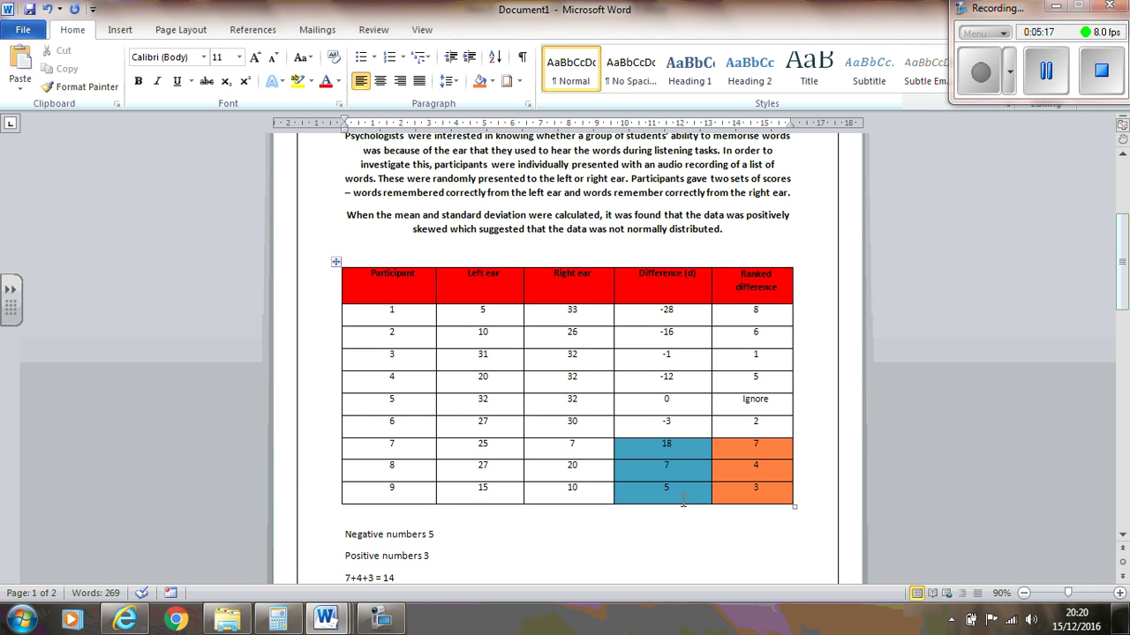
scroll(724, 296, "up", 5)
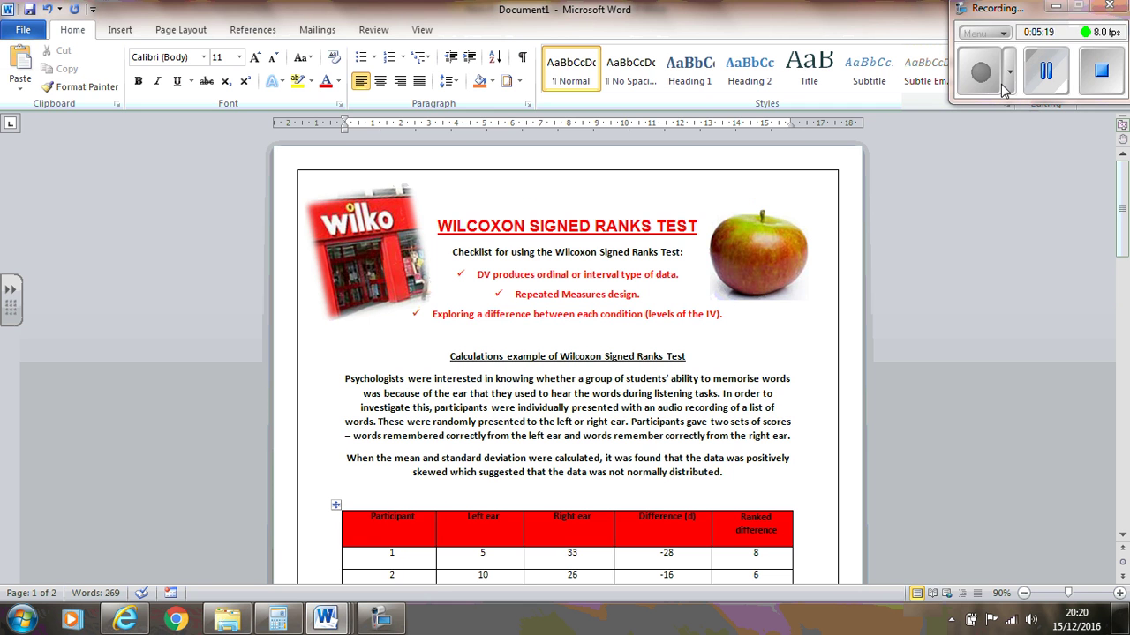